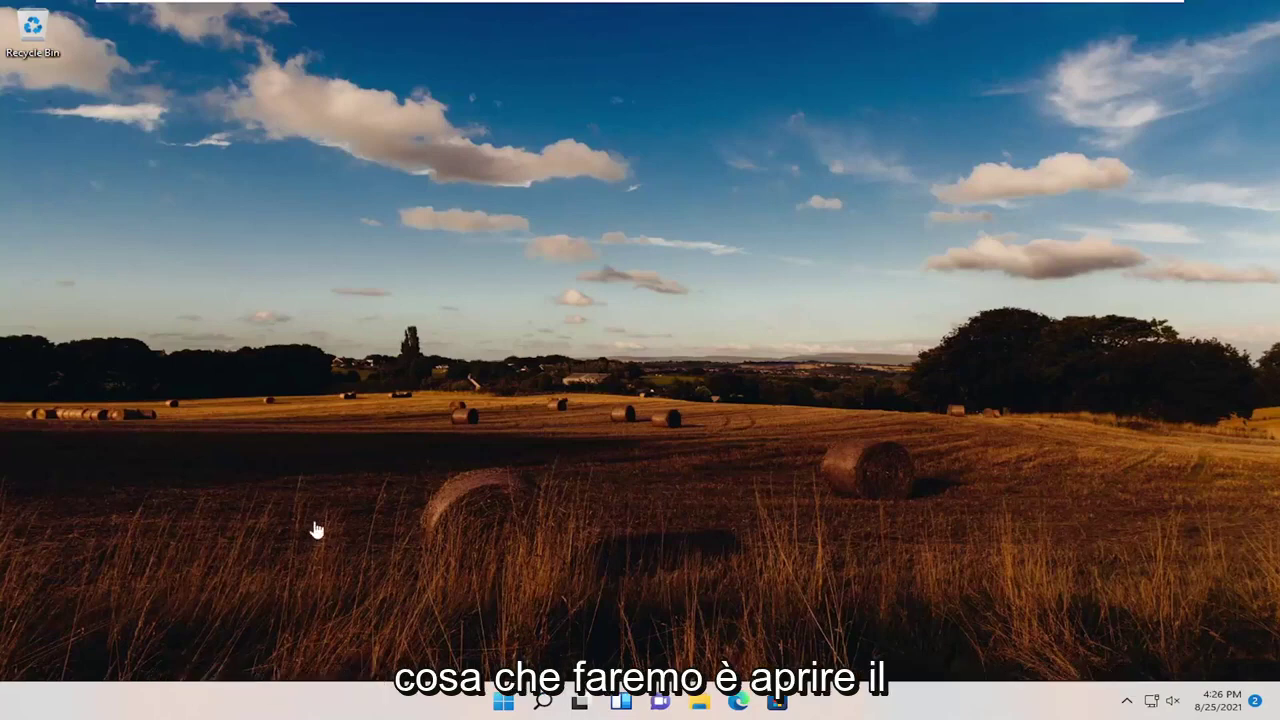
Step: Run the Windows Update troubleshooter from Other troubleshooters and close its 'couldn't identify the problem' result
left_click(536, 703)
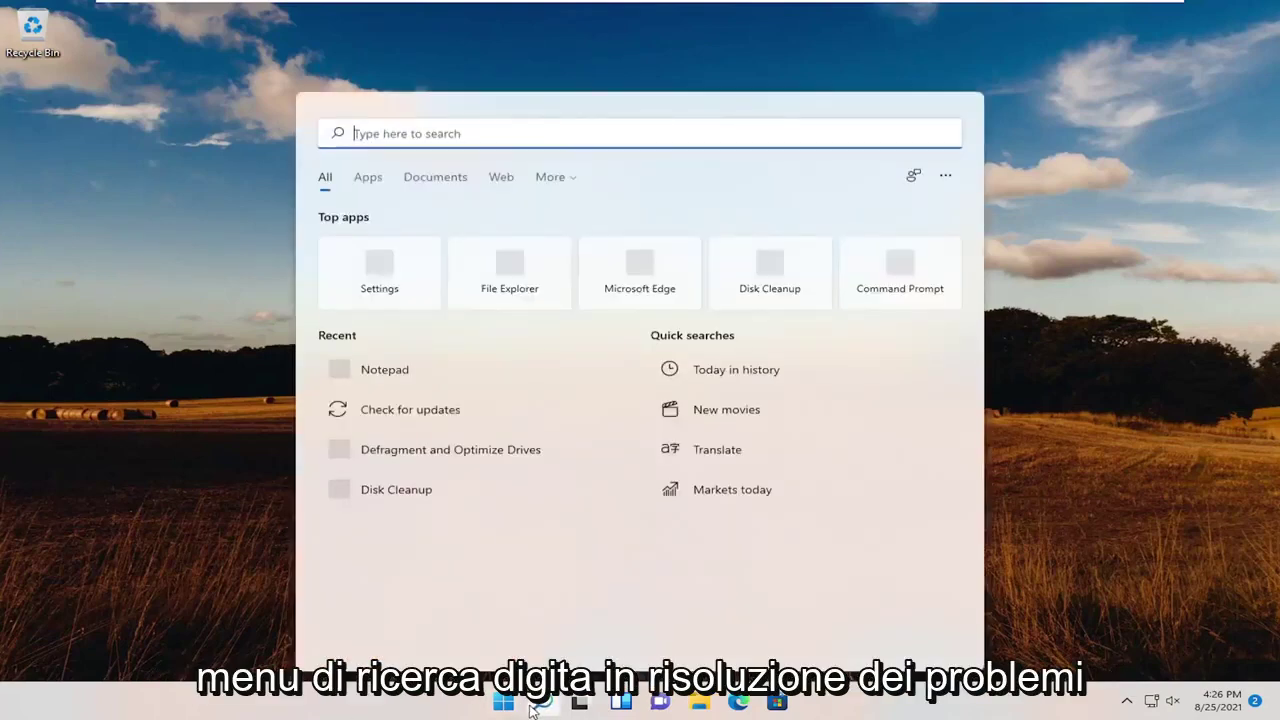
type("troubleshoot")
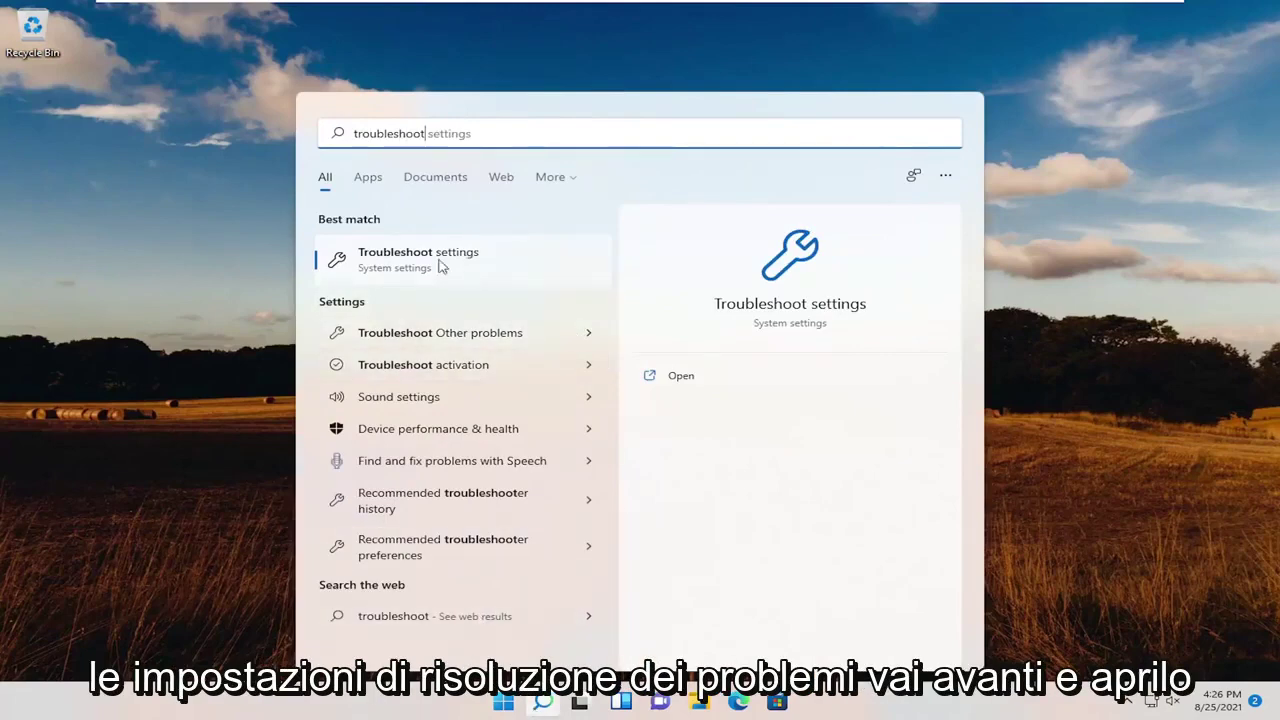
left_click(405, 259)
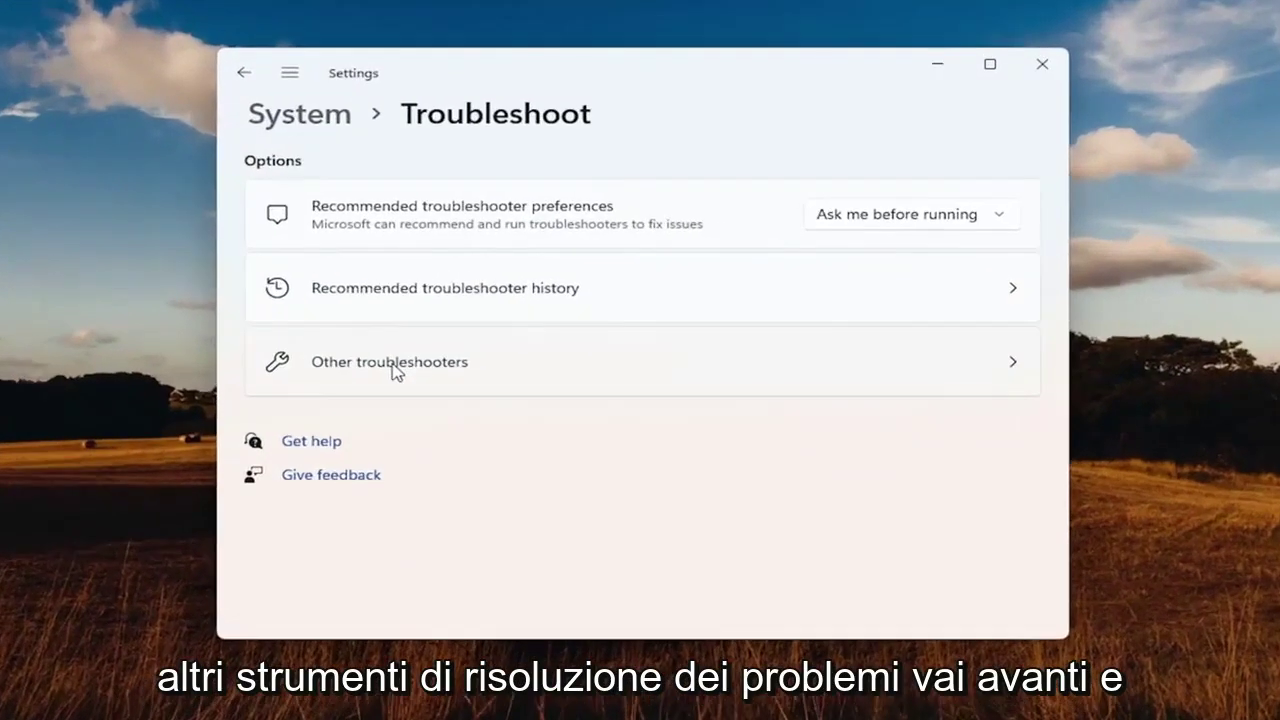
left_click(396, 364)
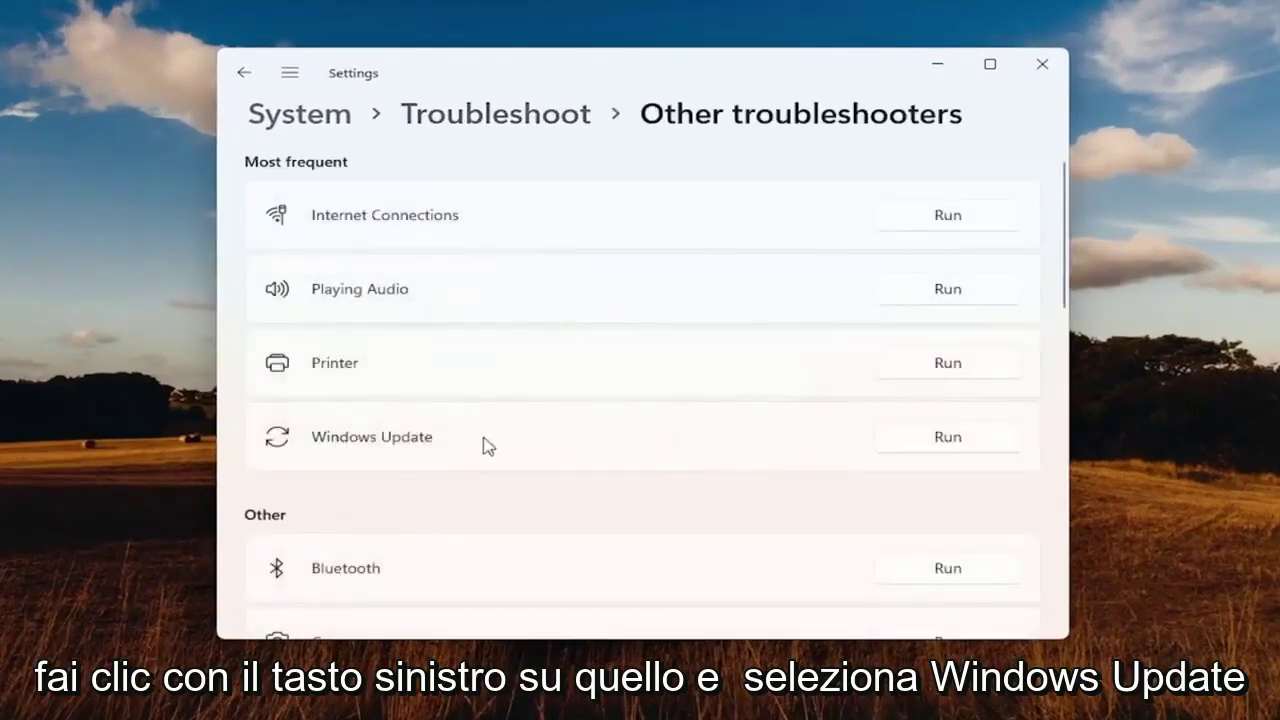
left_click(945, 440)
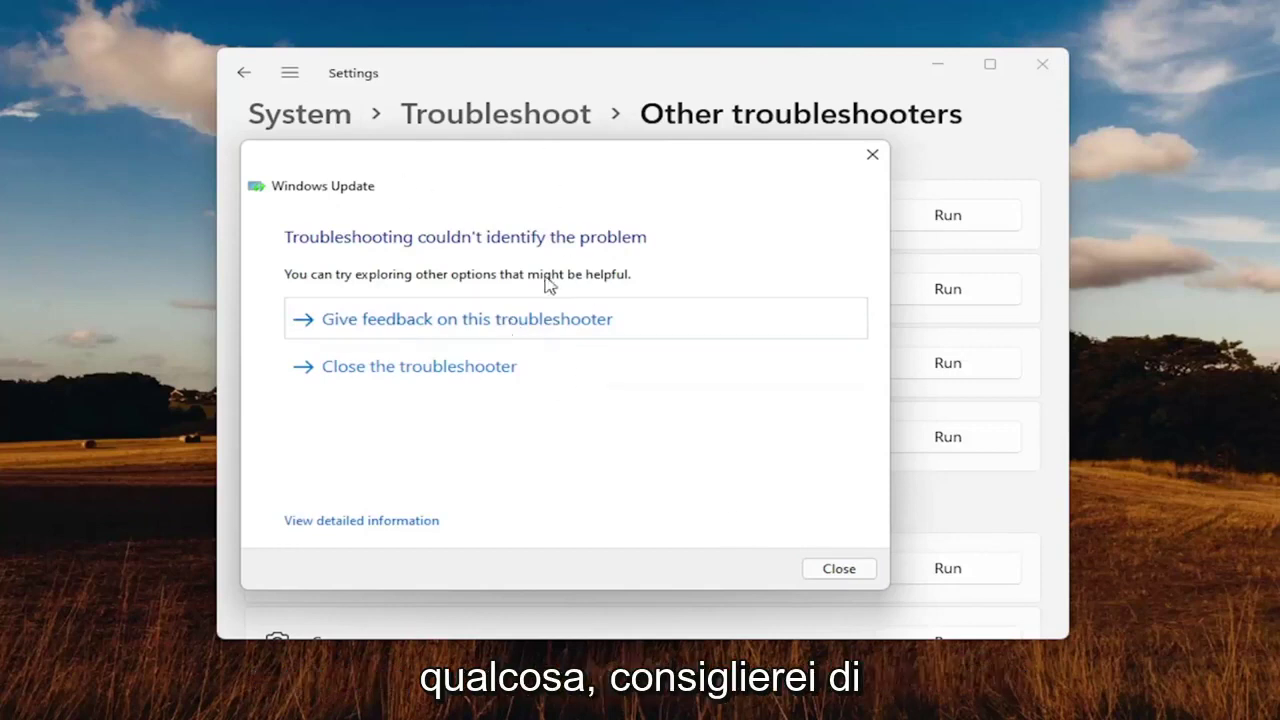
left_click(837, 572)
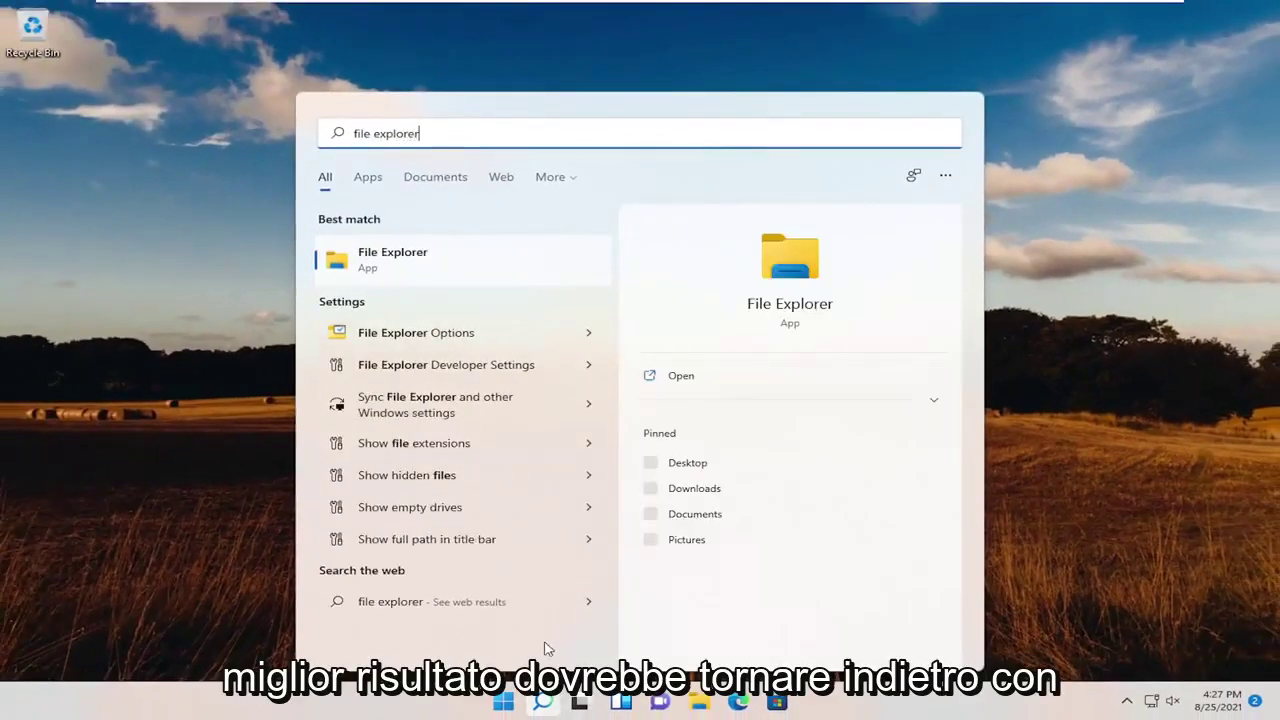
Step: Open File Explorer and go to This PC > Local Disk (C:) > Windows > SoftwareDistribution
left_click(391, 260)
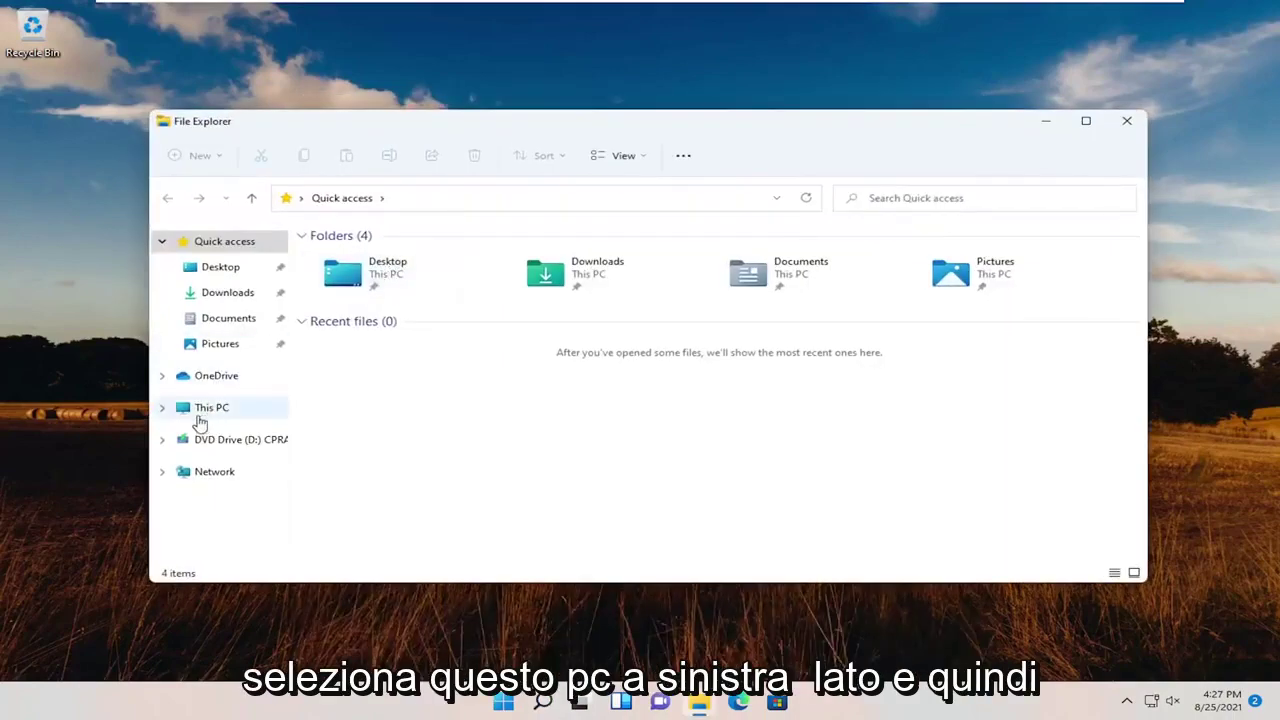
left_click(204, 418)
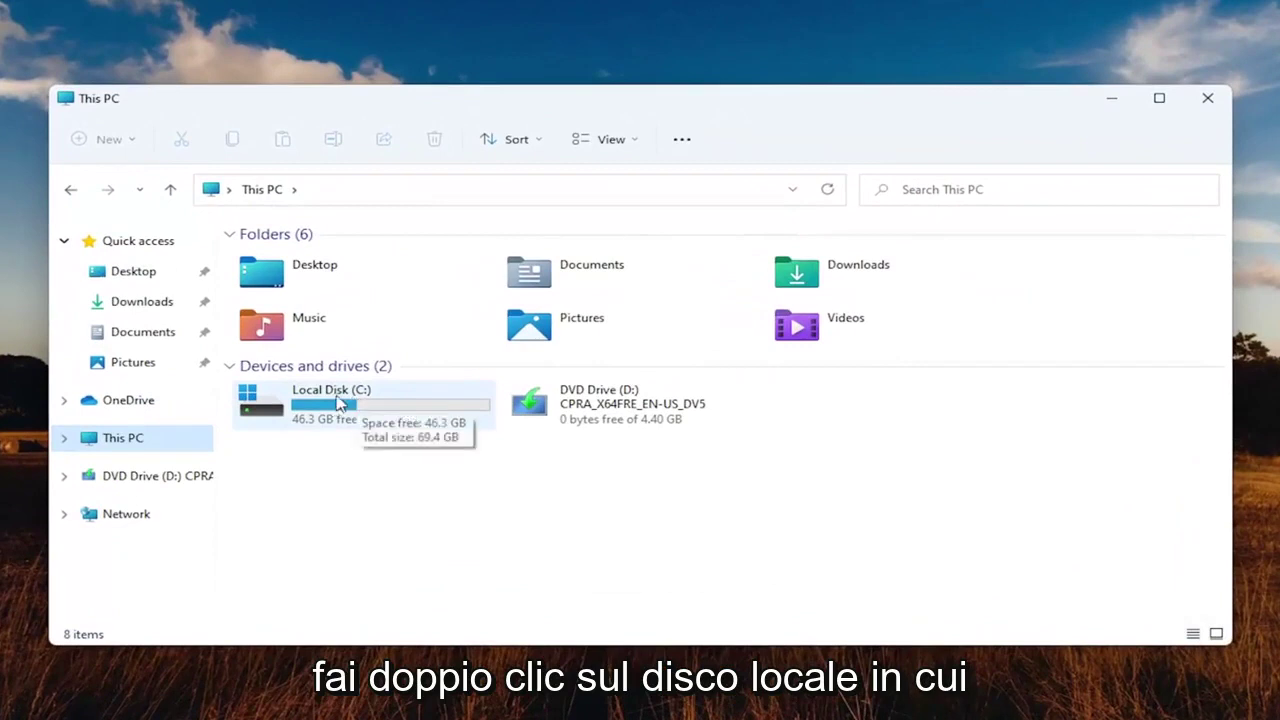
double_click(329, 411)
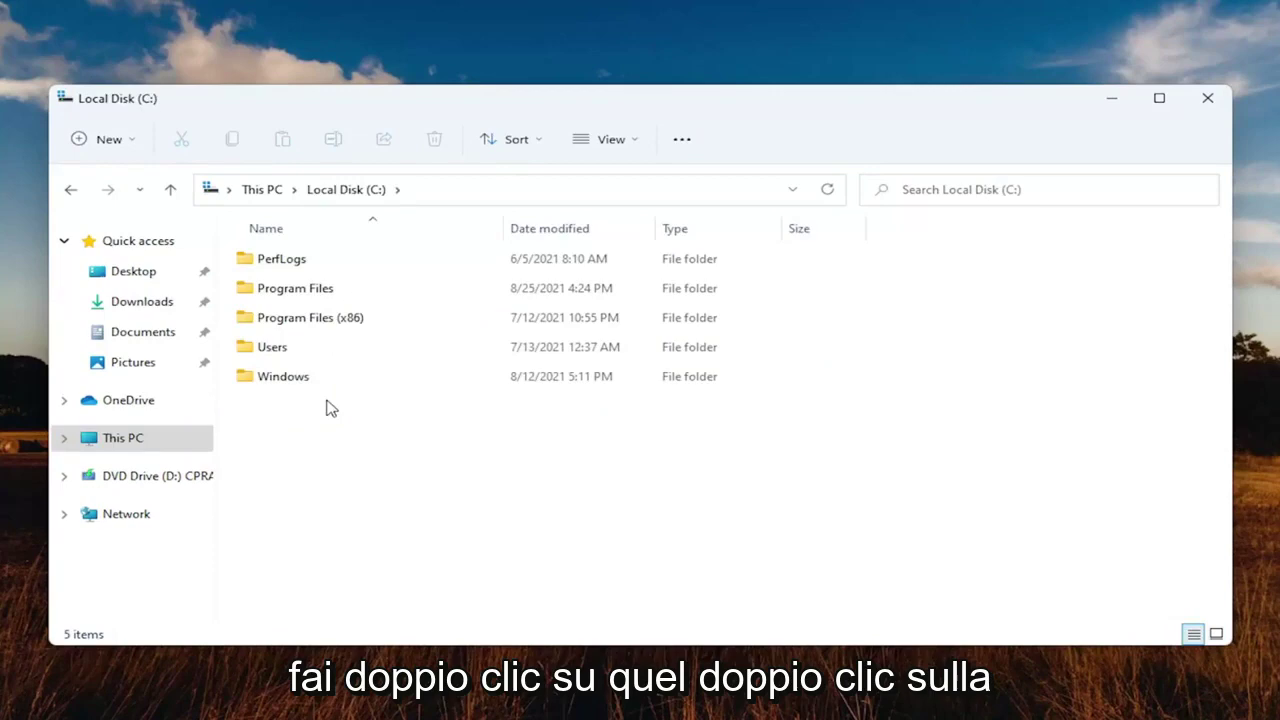
double_click(280, 378)
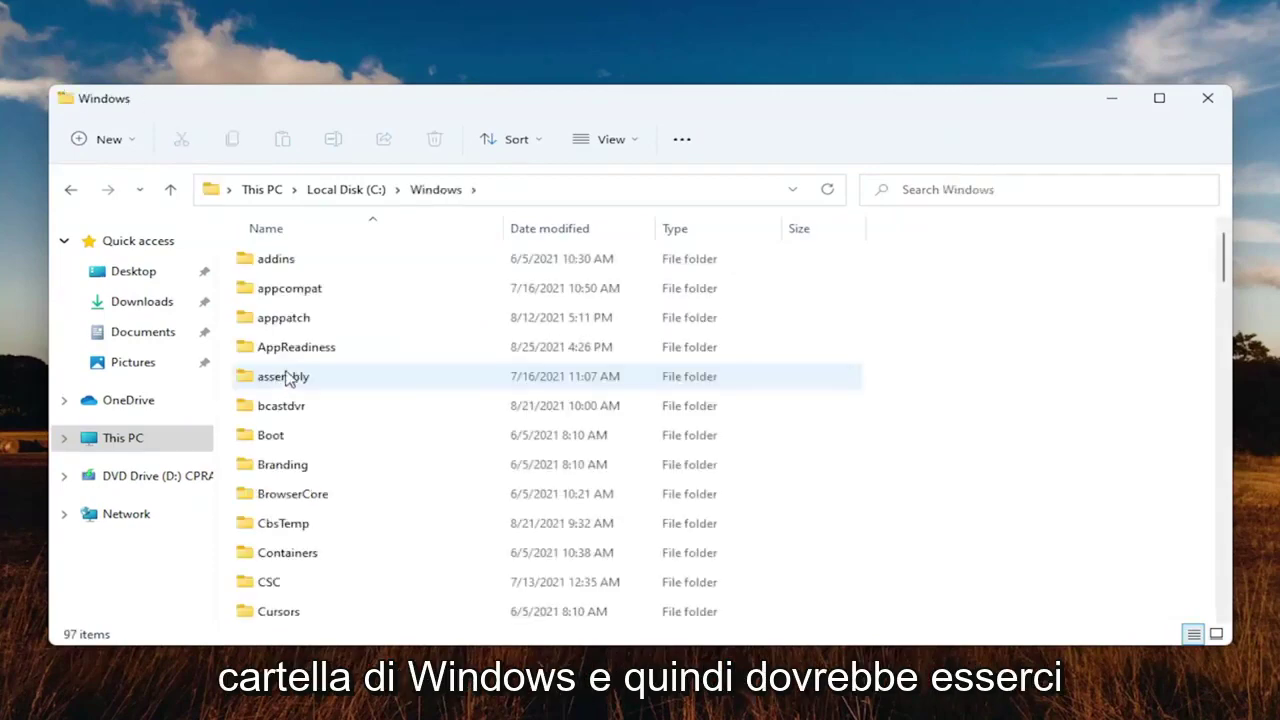
scroll(323, 406, "down", 15)
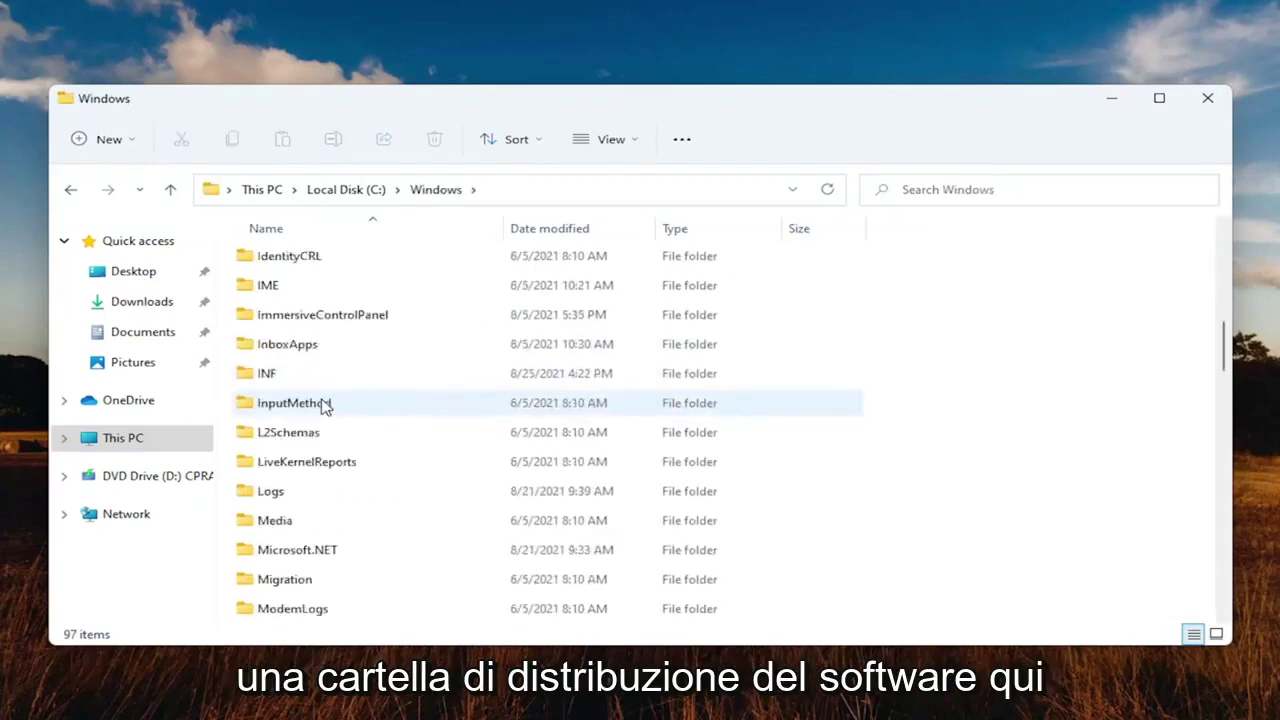
scroll(323, 406, "down", 2)
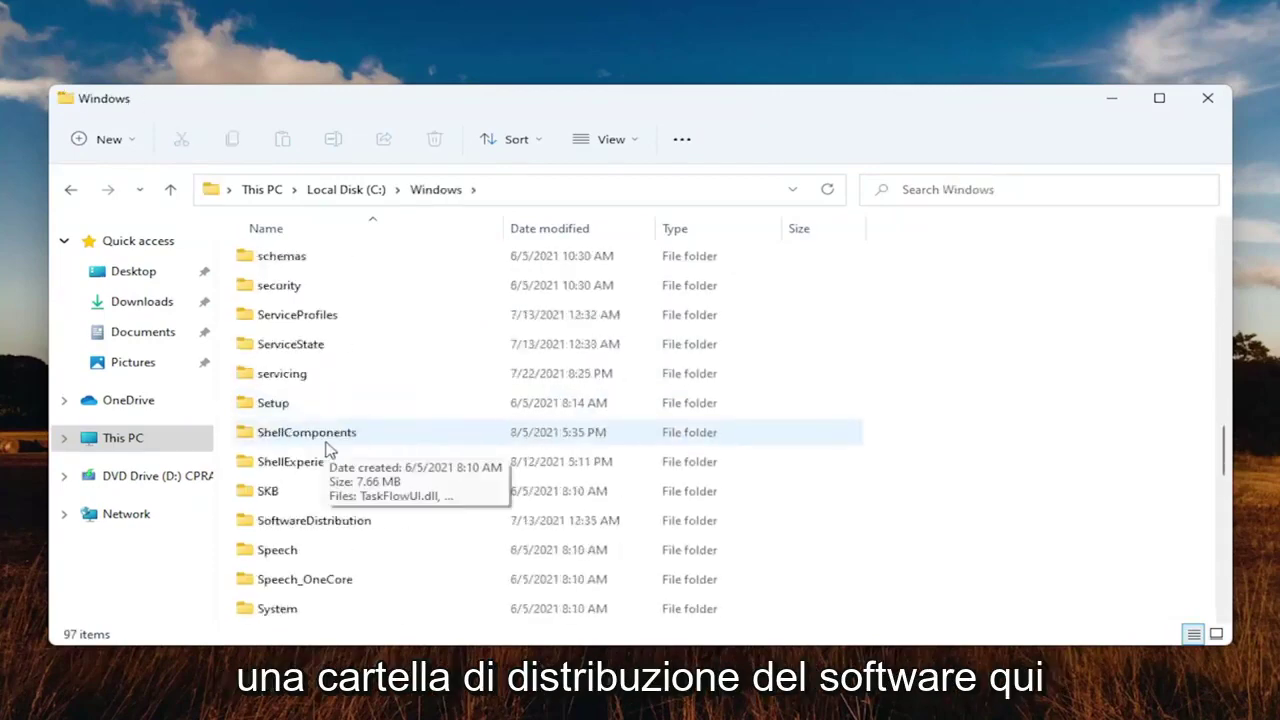
double_click(297, 518)
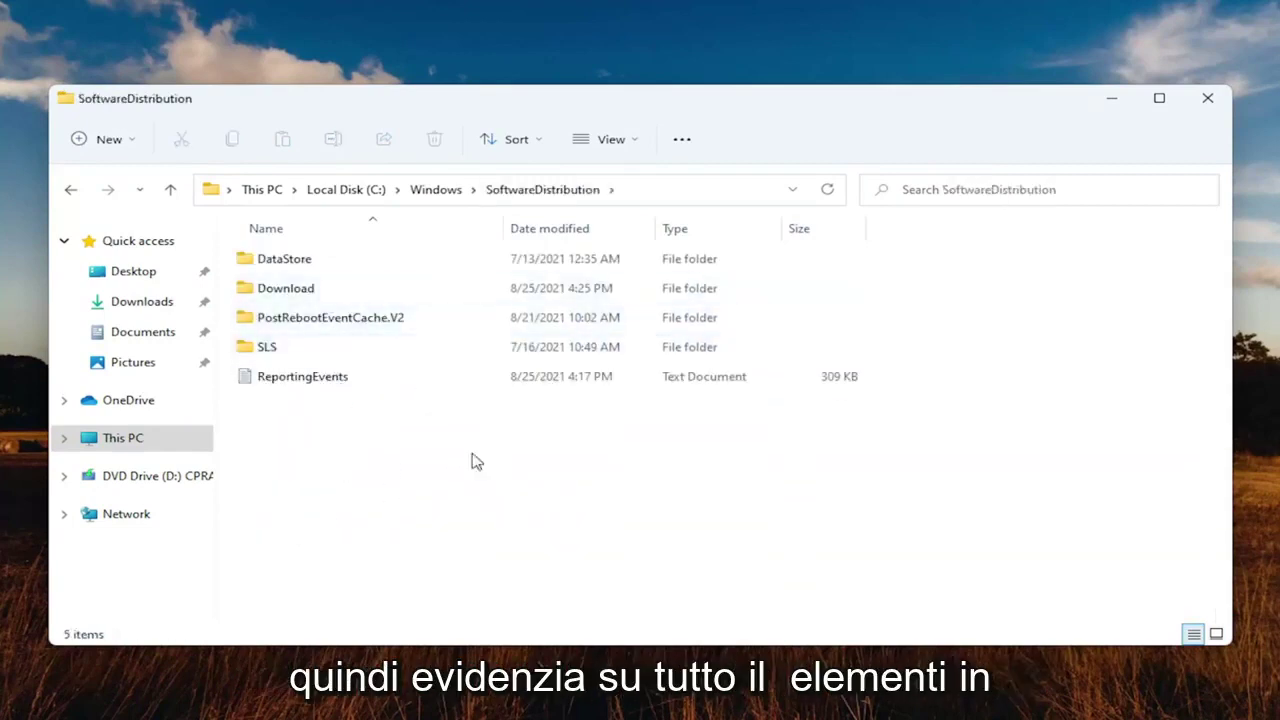
Step: Delete all five SoftwareDistribution items, skipping the in-use DataStore folder and ReportingEvents file
left_click_drag(612, 510, 266, 226)
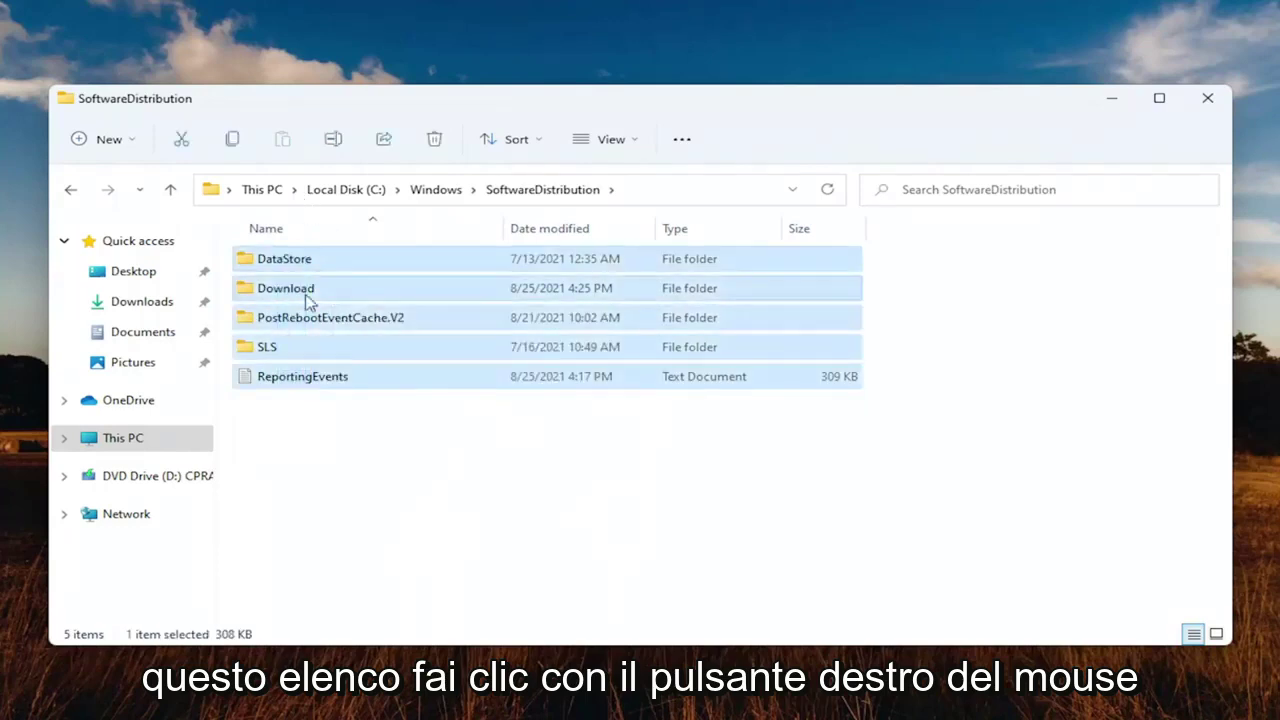
right_click(306, 294)
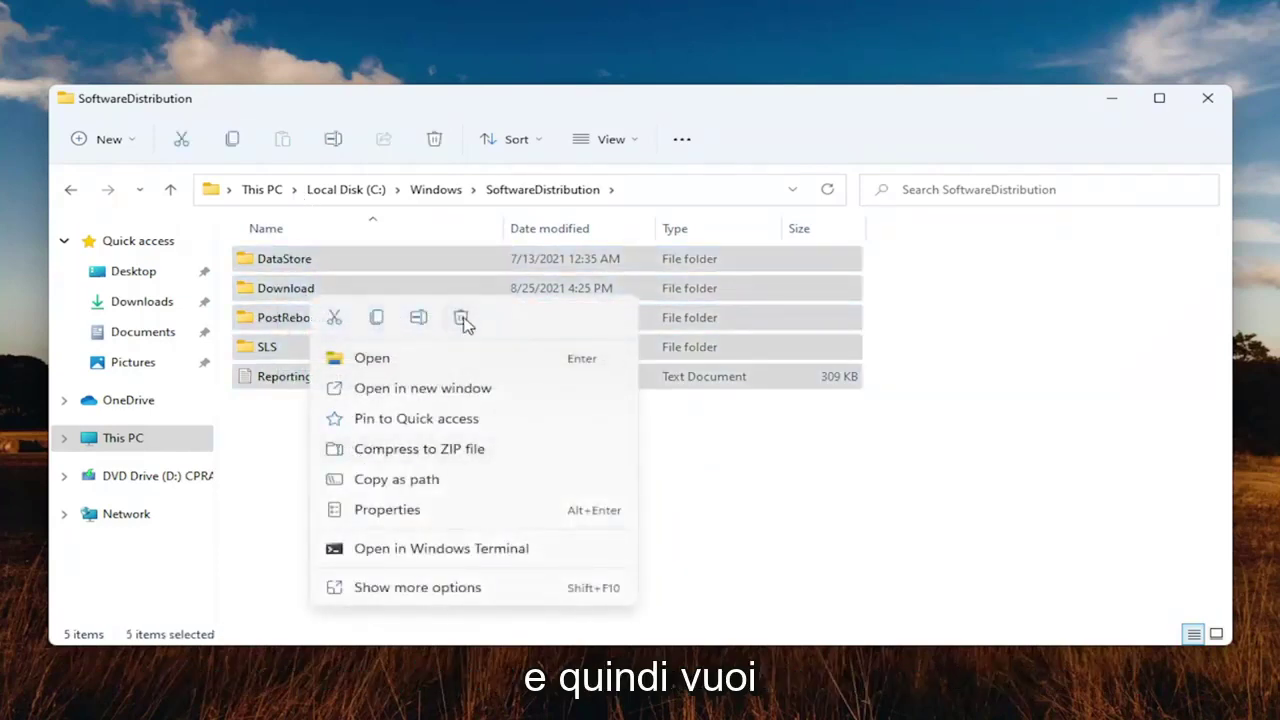
key("Escape")
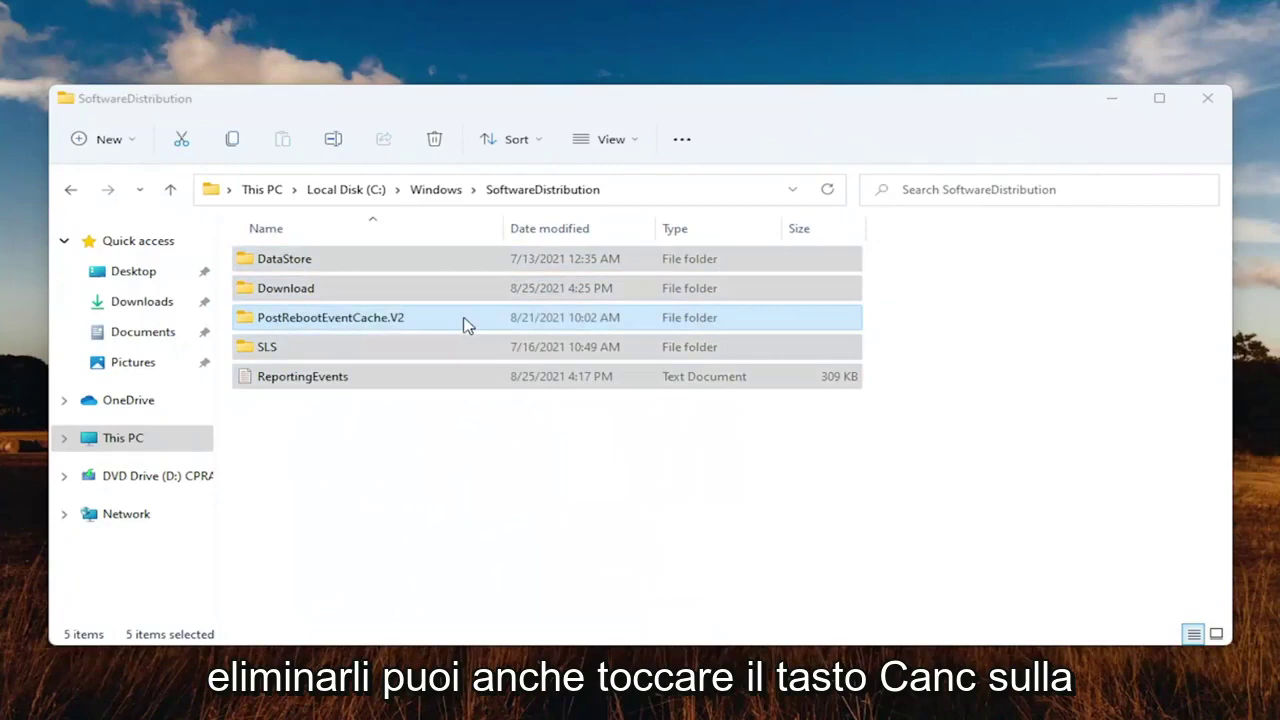
key("Delete")
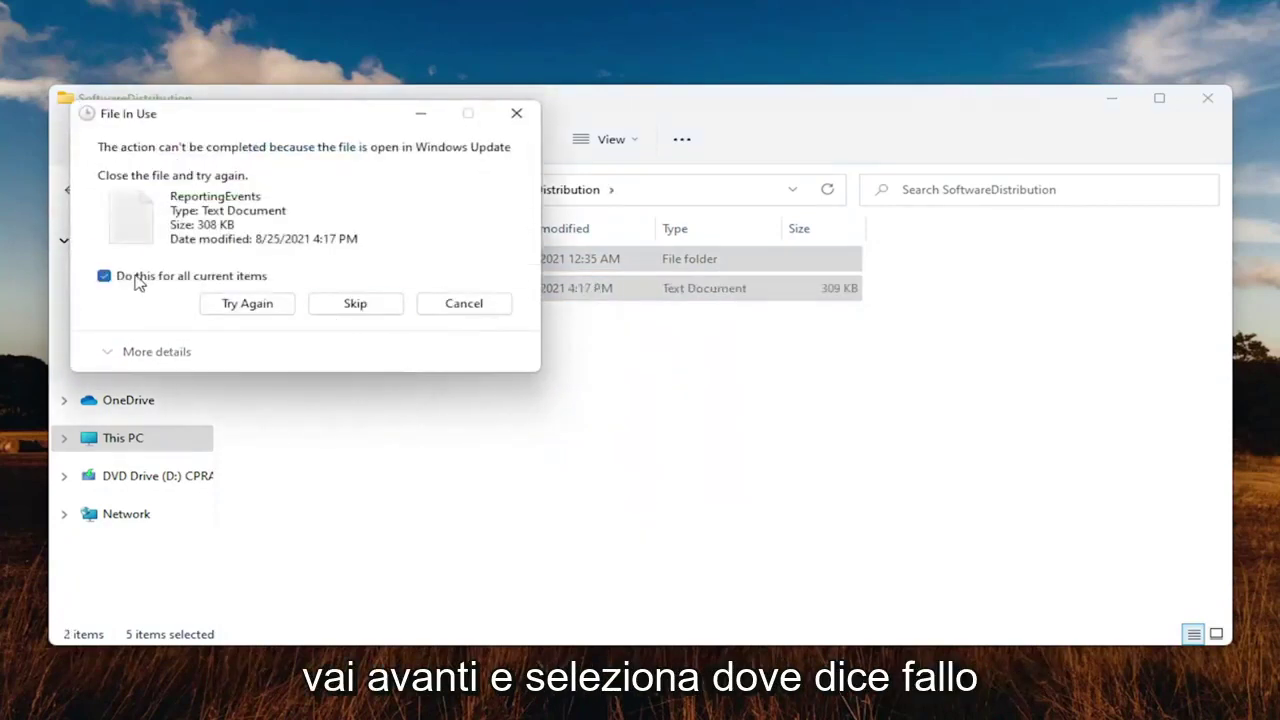
left_click(345, 310)
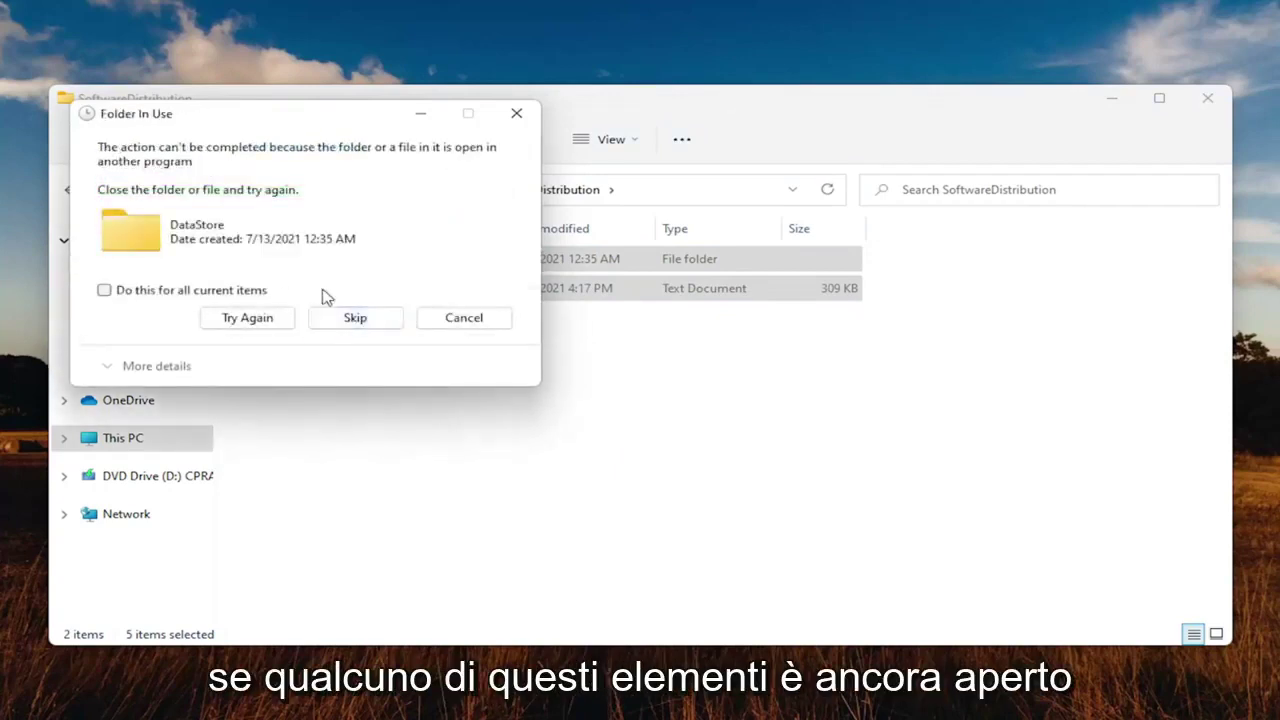
left_click(515, 114)
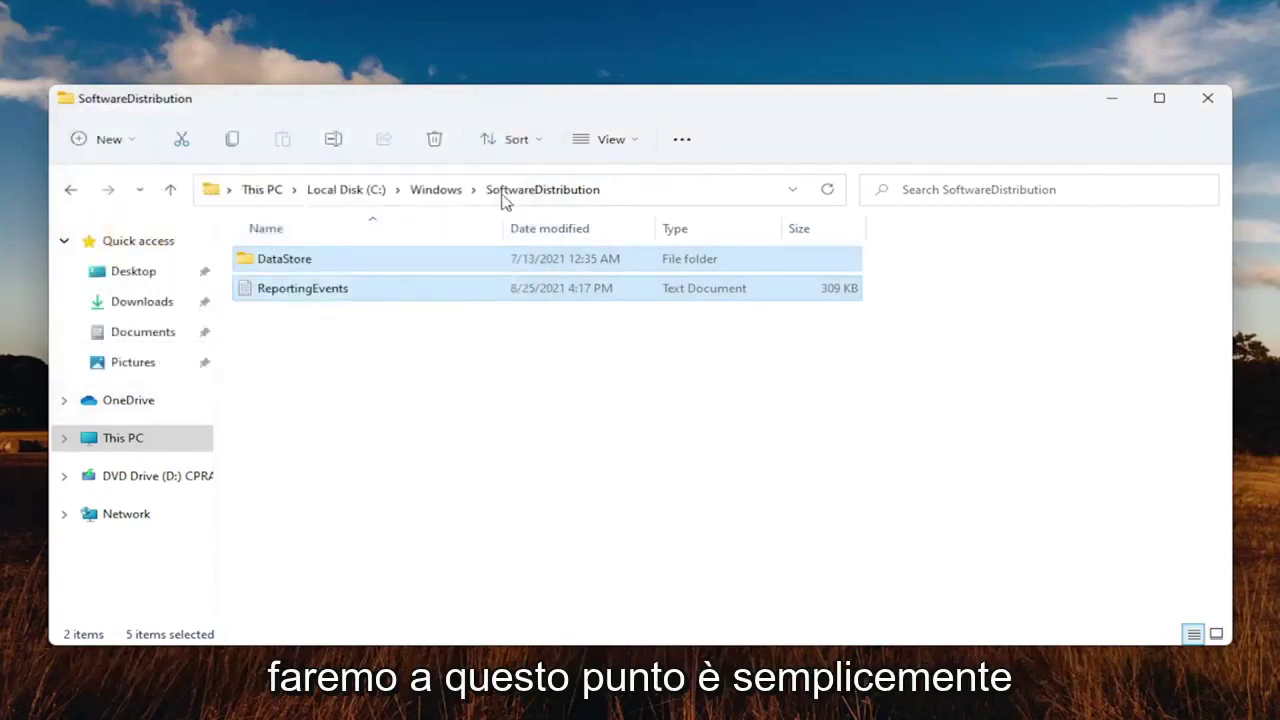
Step: Open Services and stop the Background Intelligent Transfer Service
left_click(1114, 99)
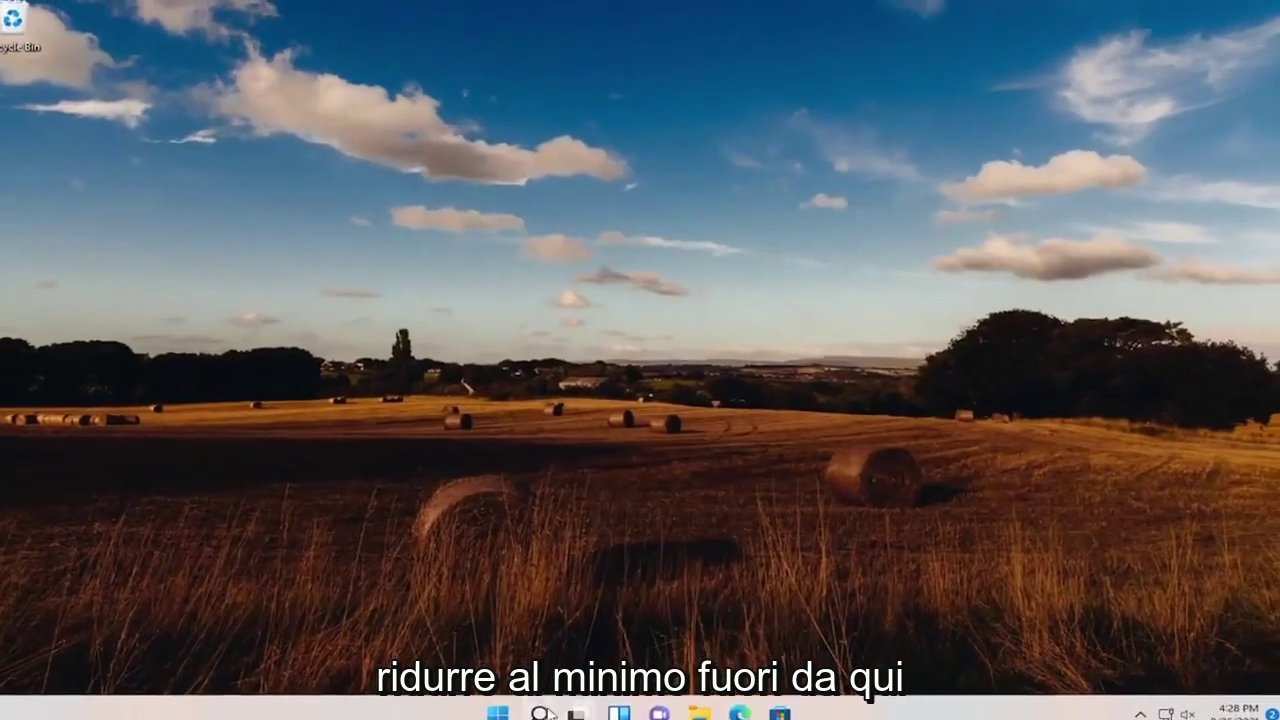
left_click(544, 701)
type("servi")
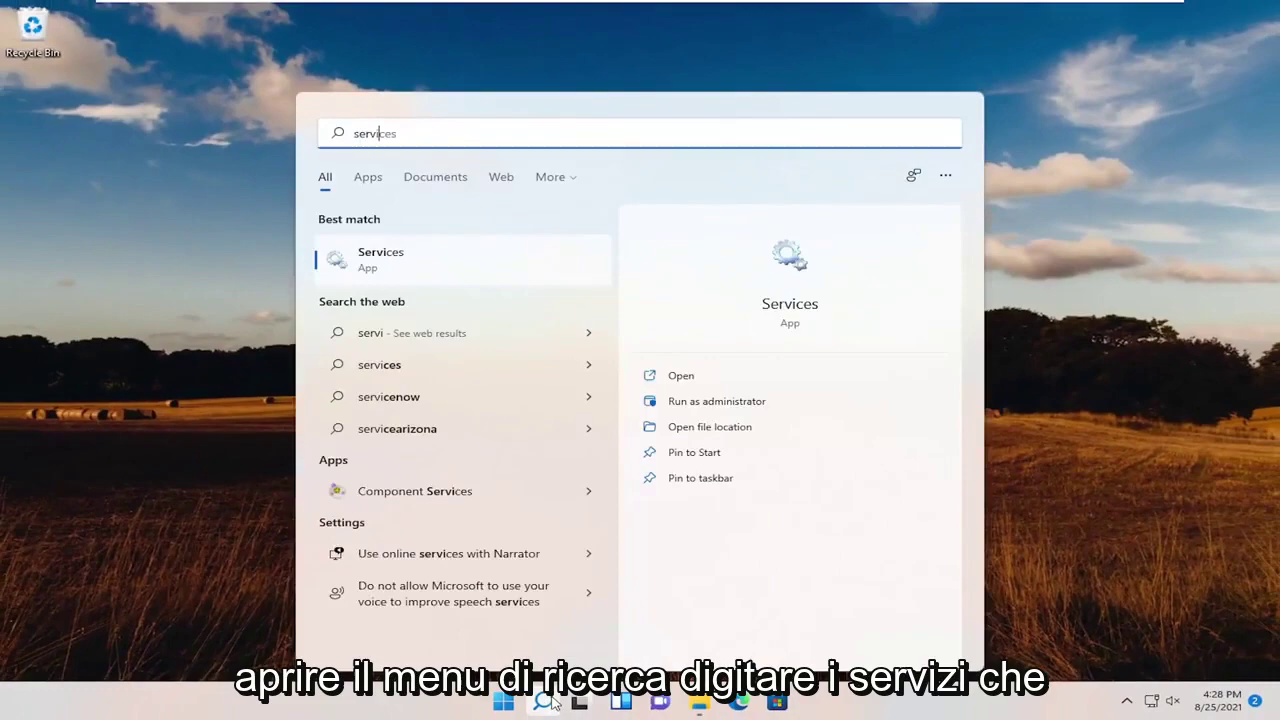
left_click(391, 262)
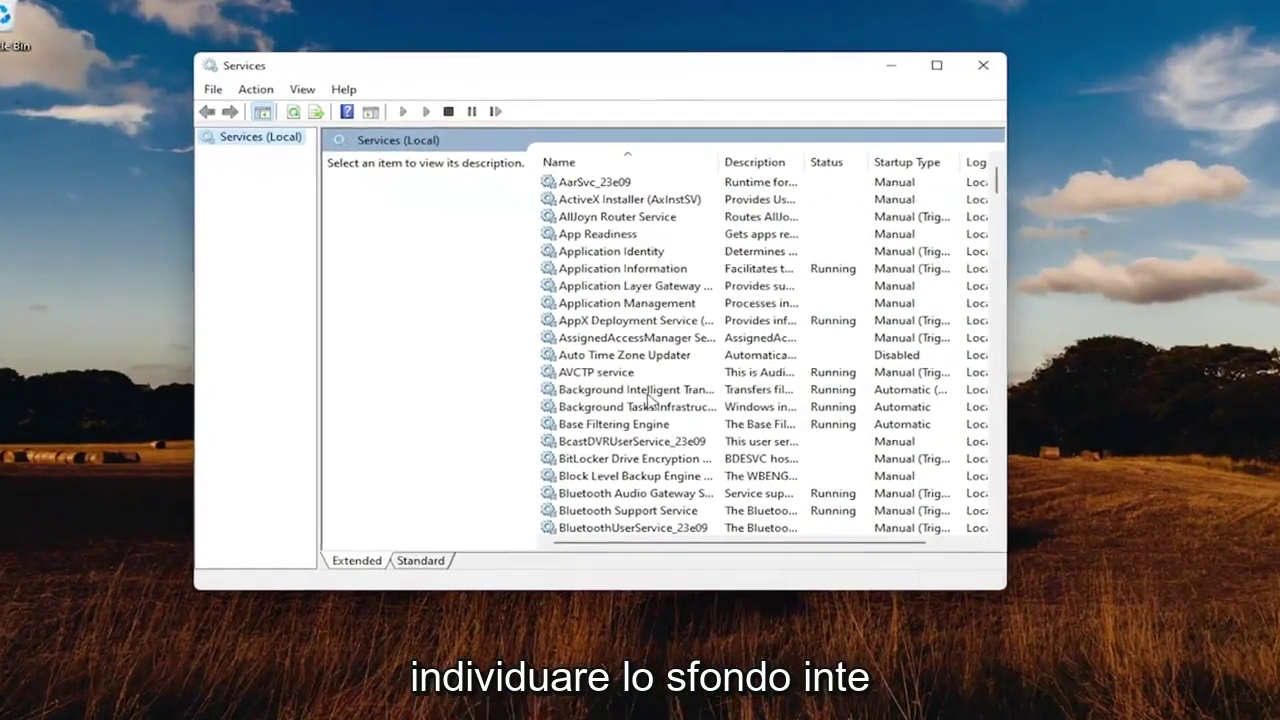
left_click(648, 394)
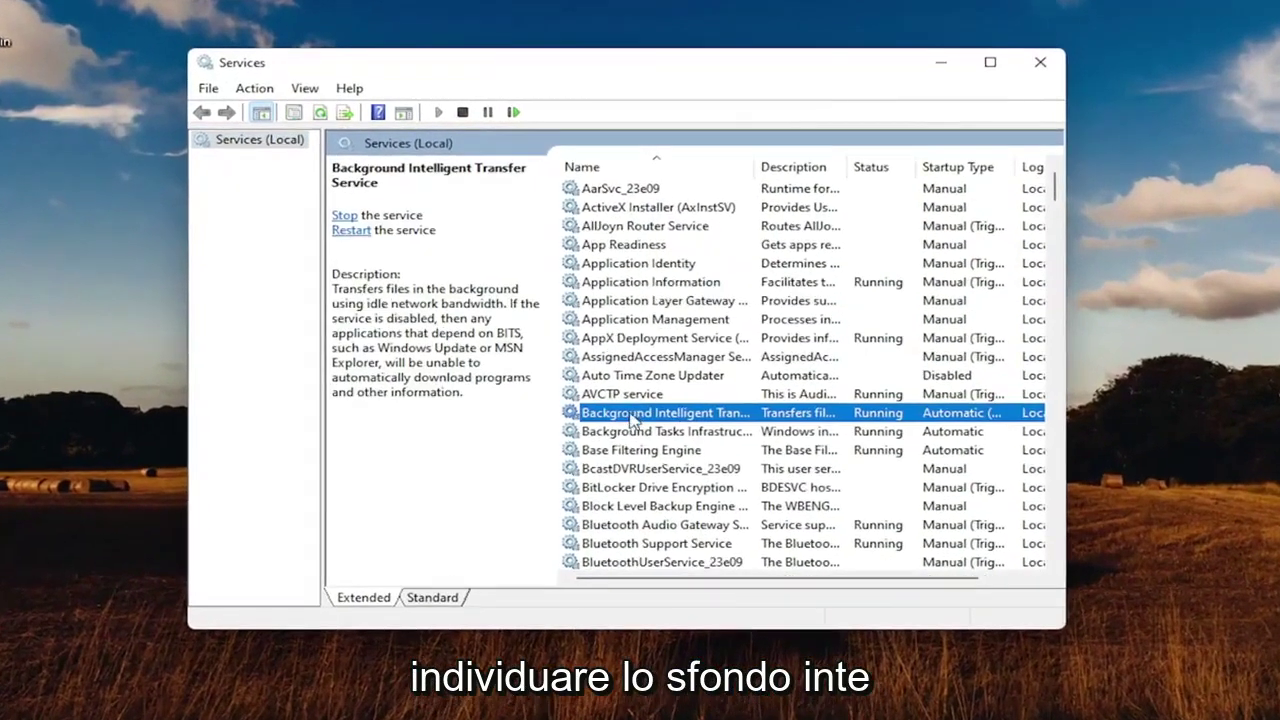
double_click(640, 392)
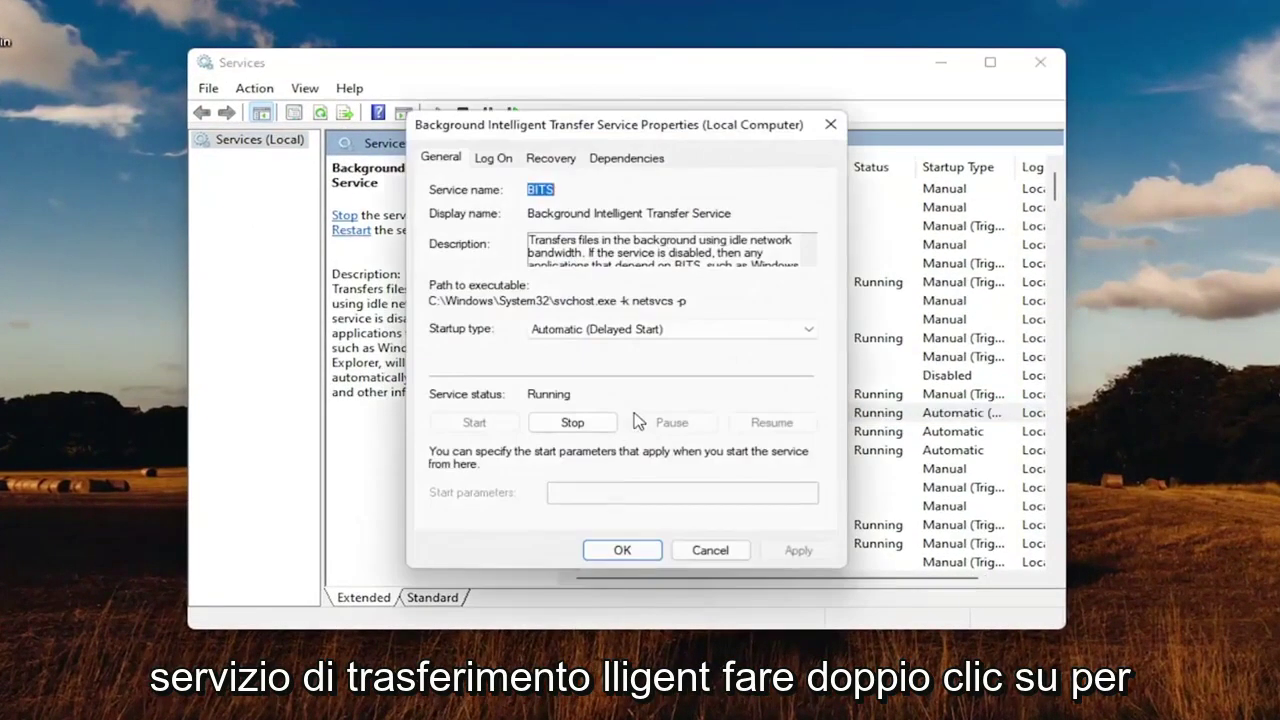
left_click(572, 424)
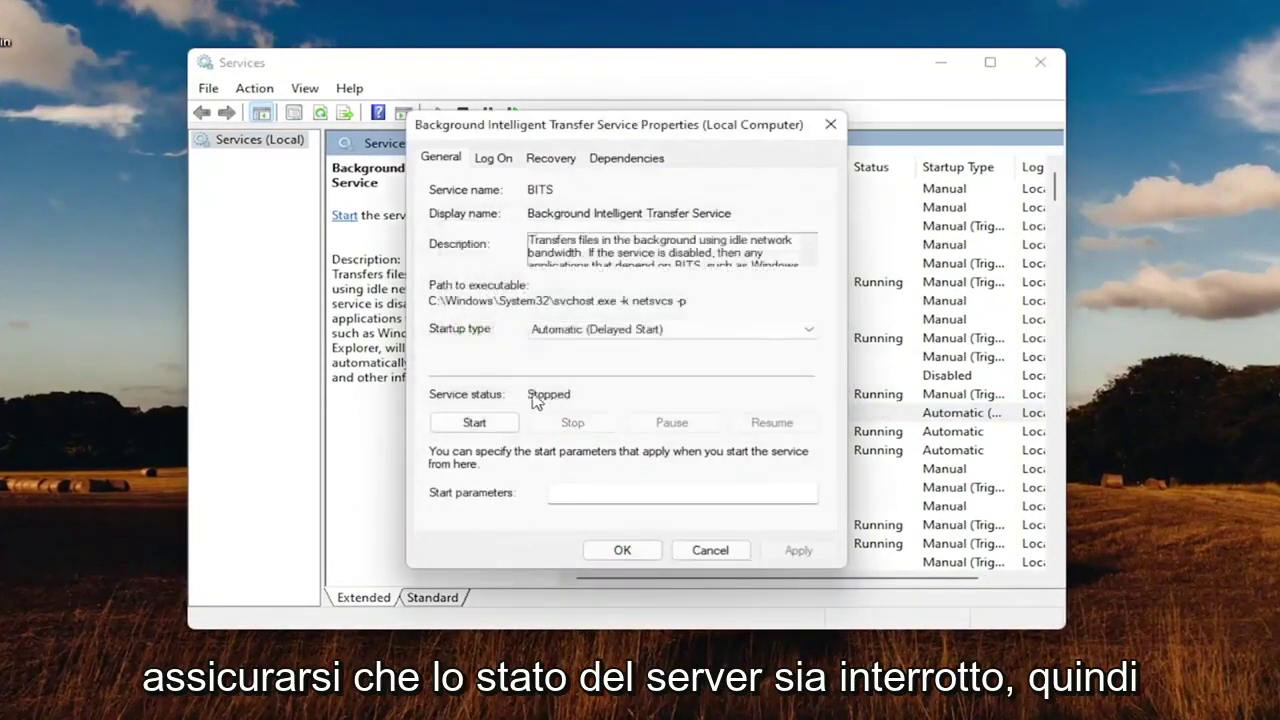
left_click(612, 551)
Step: Stop the Windows Update service and close its properties
scroll(1019, 449, "down", 10)
scroll(1019, 449, "down", 15)
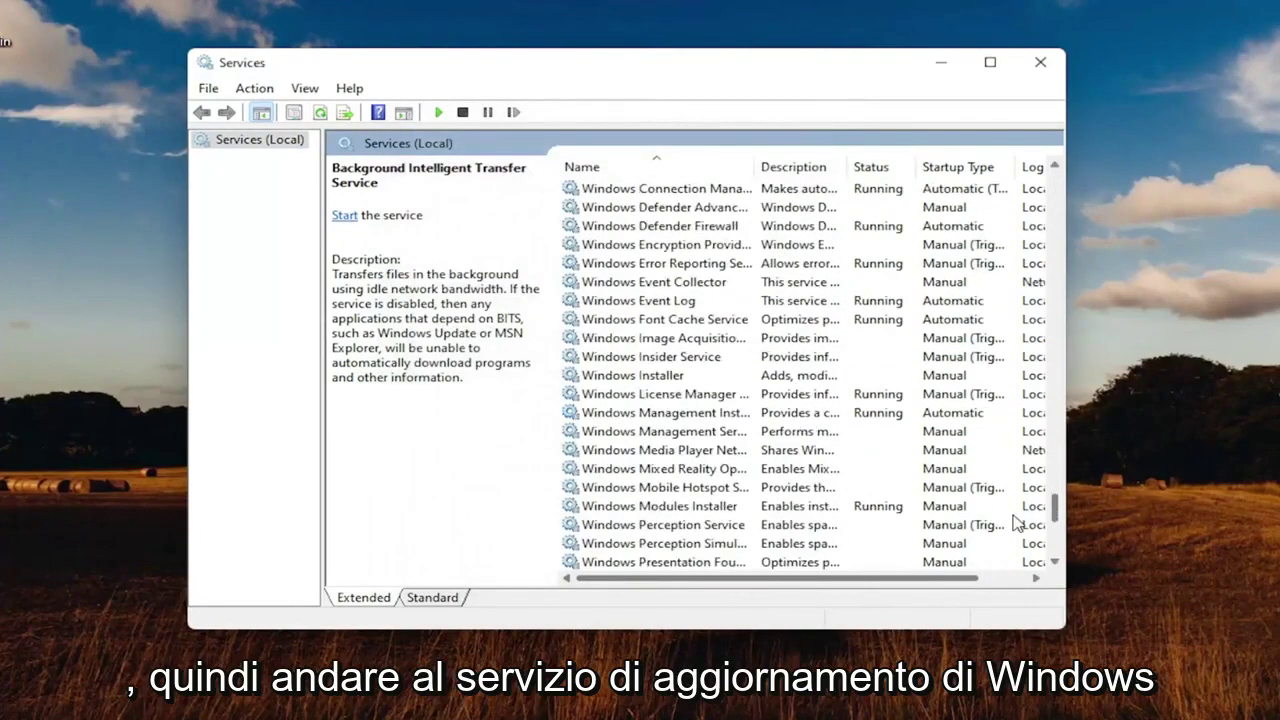
double_click(628, 396)
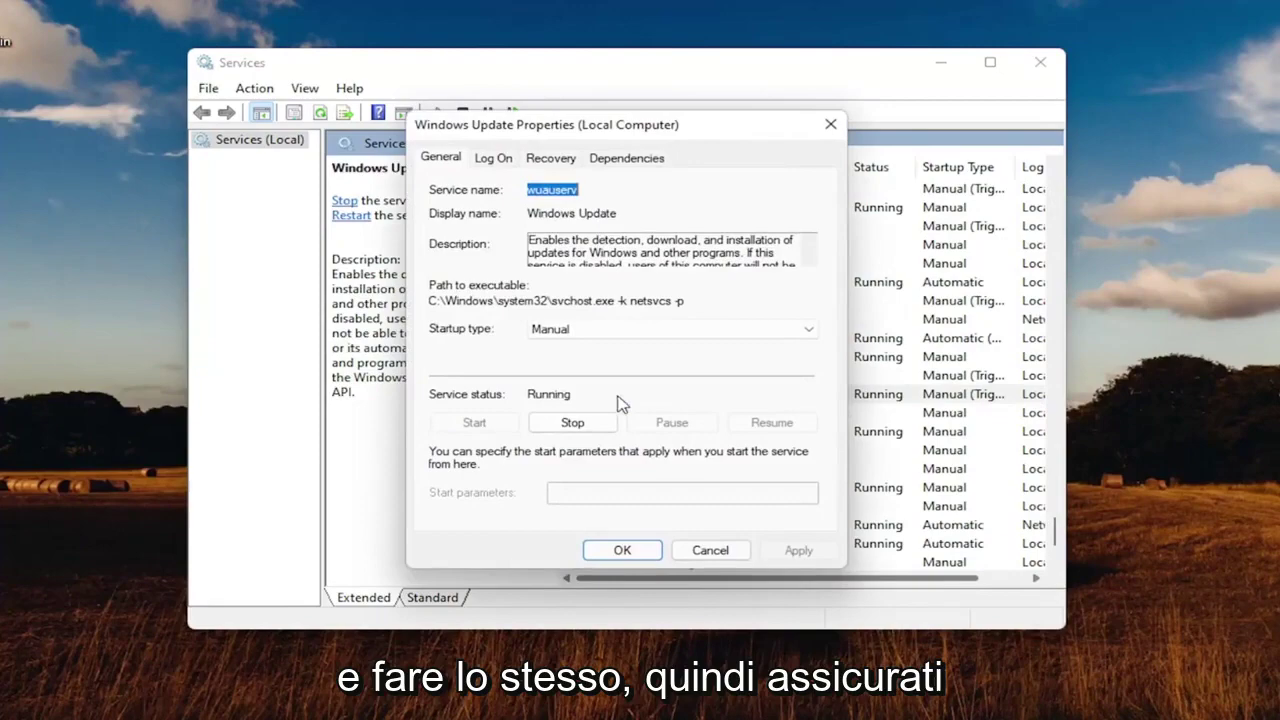
left_click(566, 428)
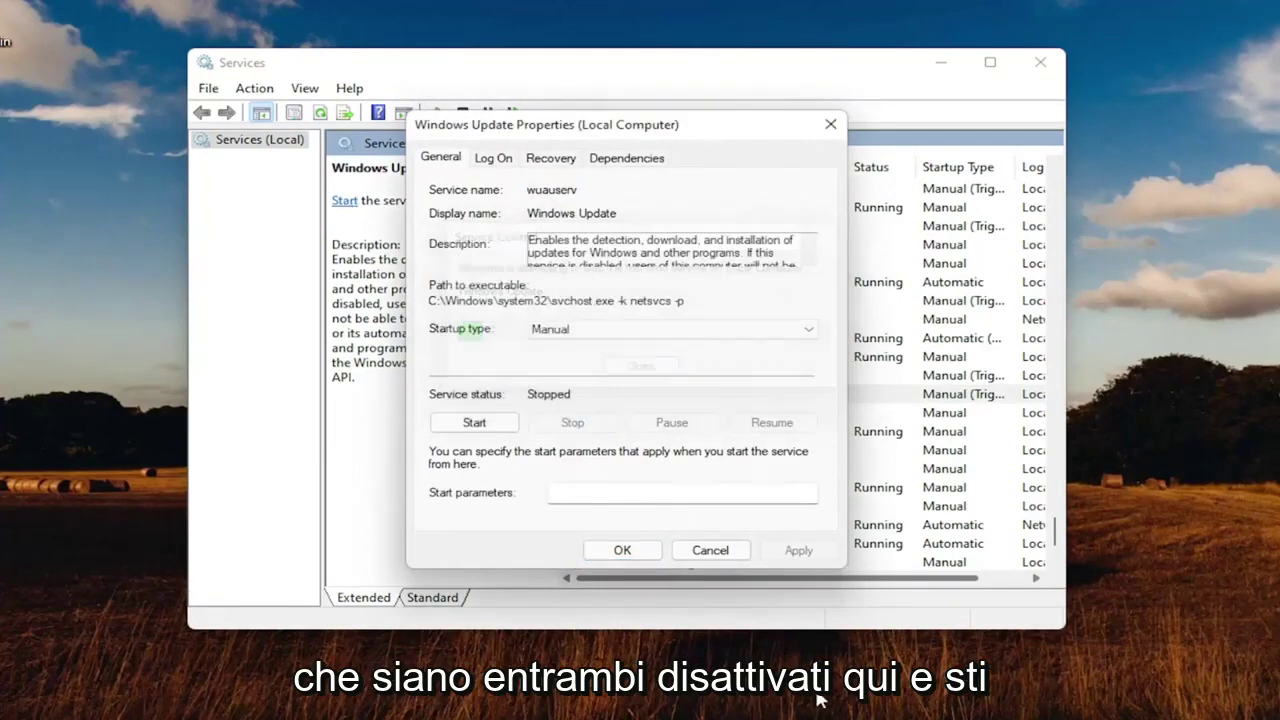
left_click(622, 551)
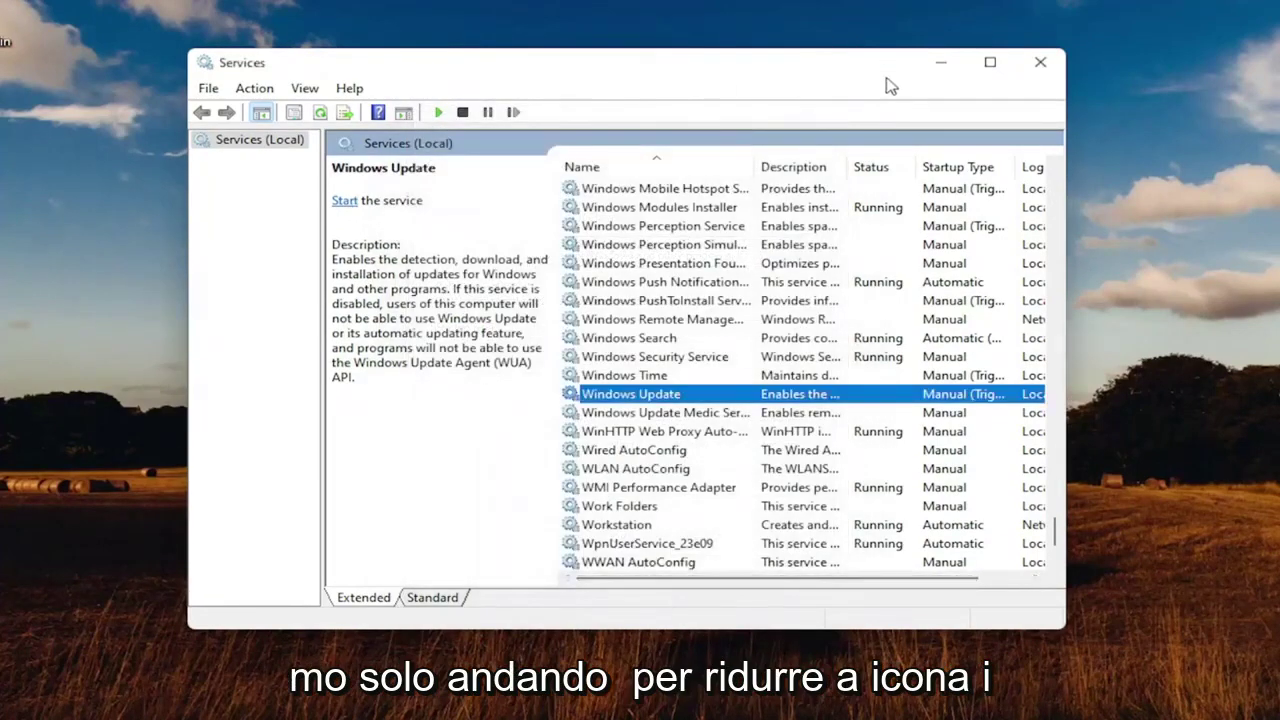
Step: Delete the remaining three items in SoftwareDistribution so it is empty, then close the folder window
left_click(940, 62)
left_click(679, 700)
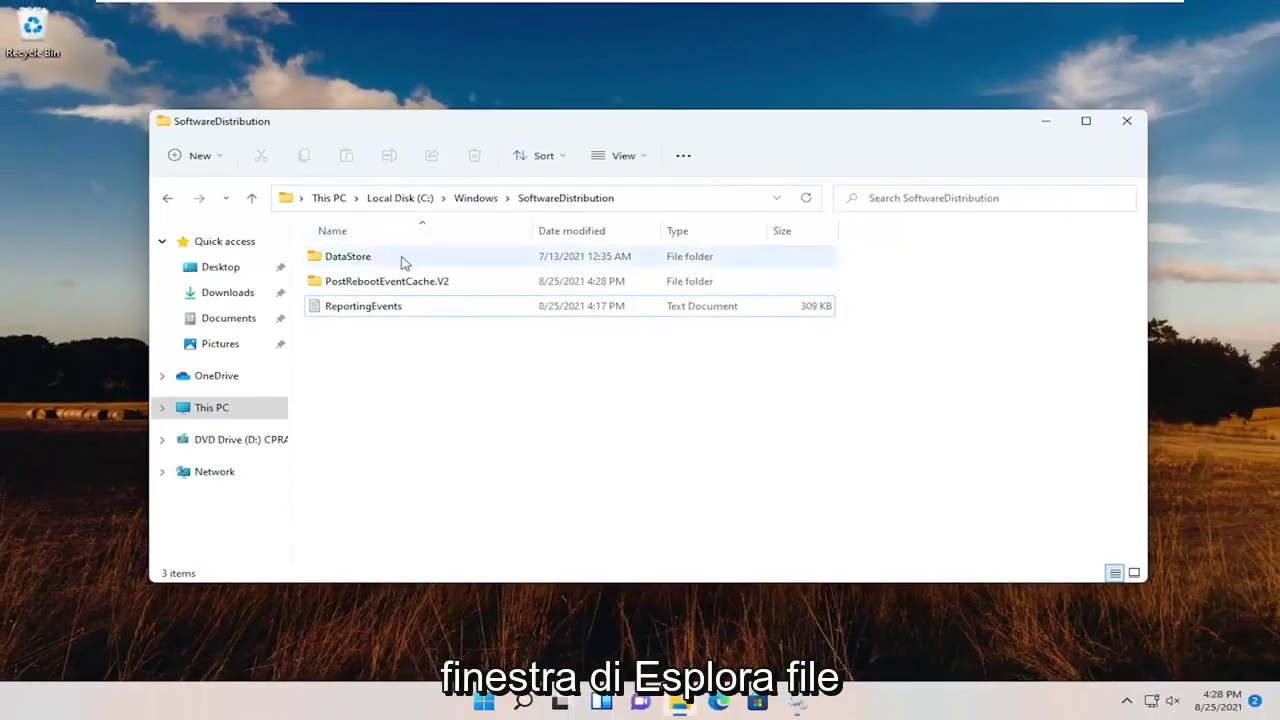
left_click_drag(286, 240, 704, 378)
right_click(423, 288)
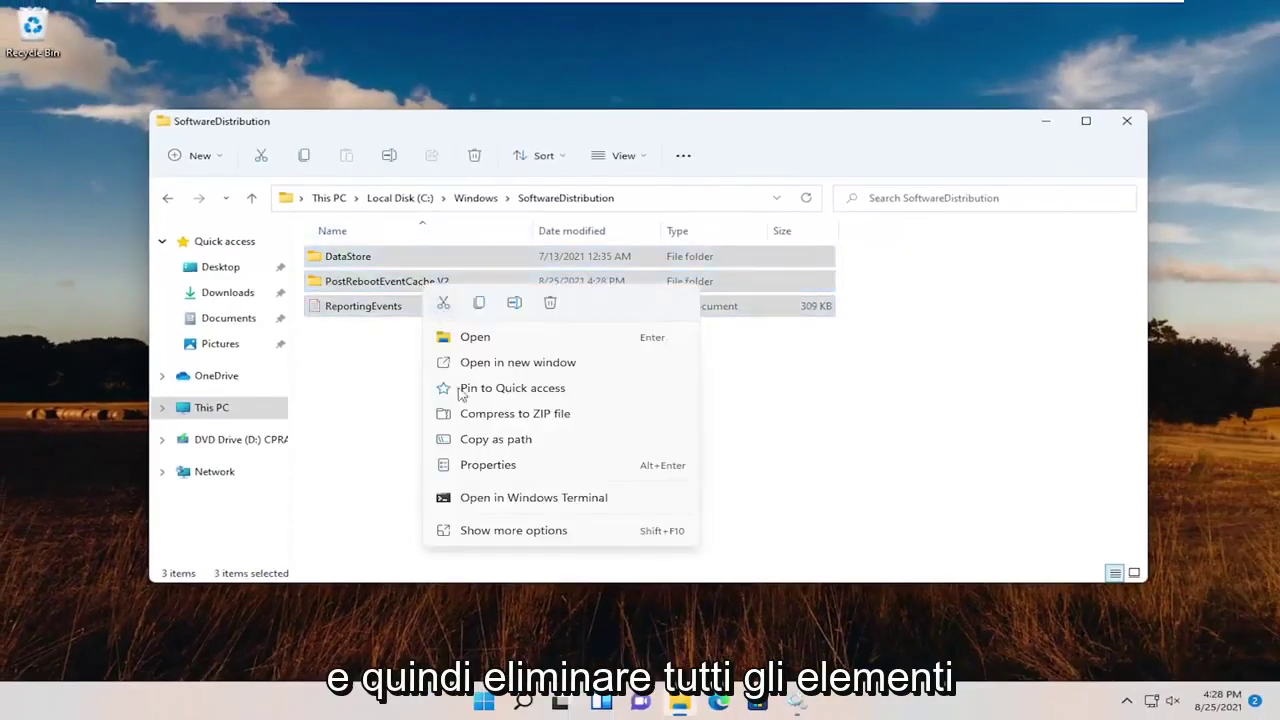
left_click(550, 302)
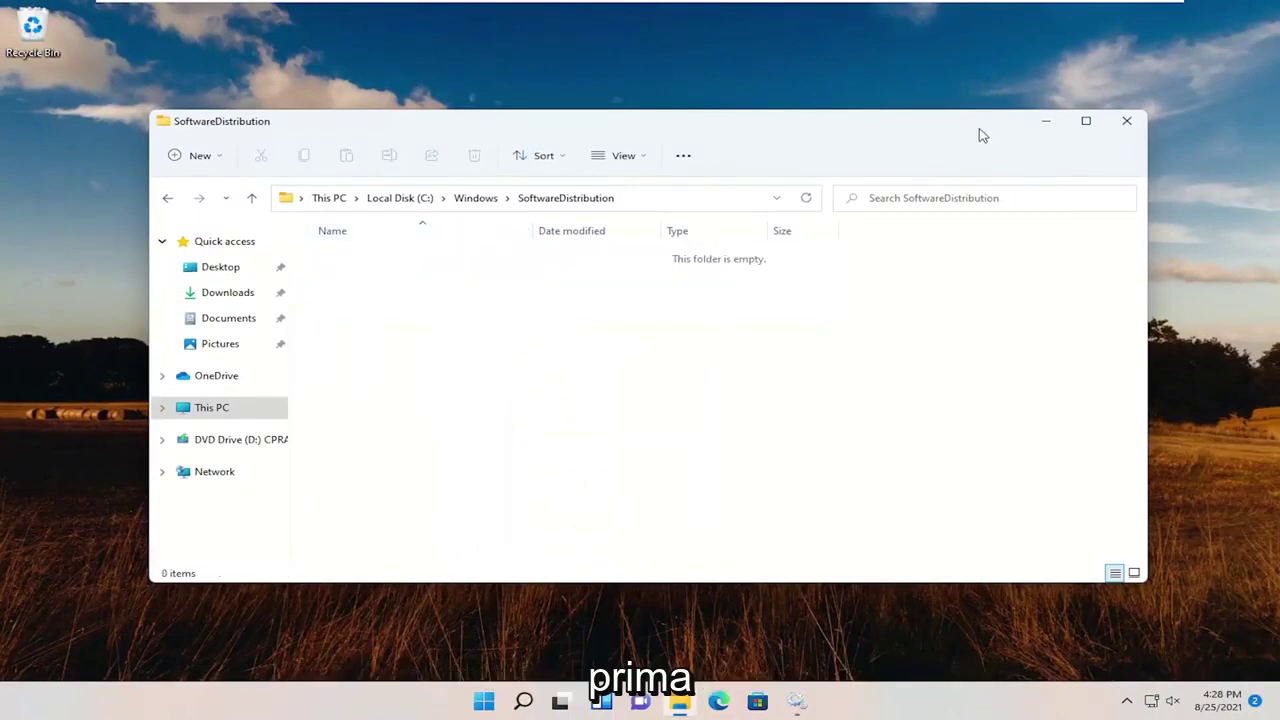
left_click(1127, 120)
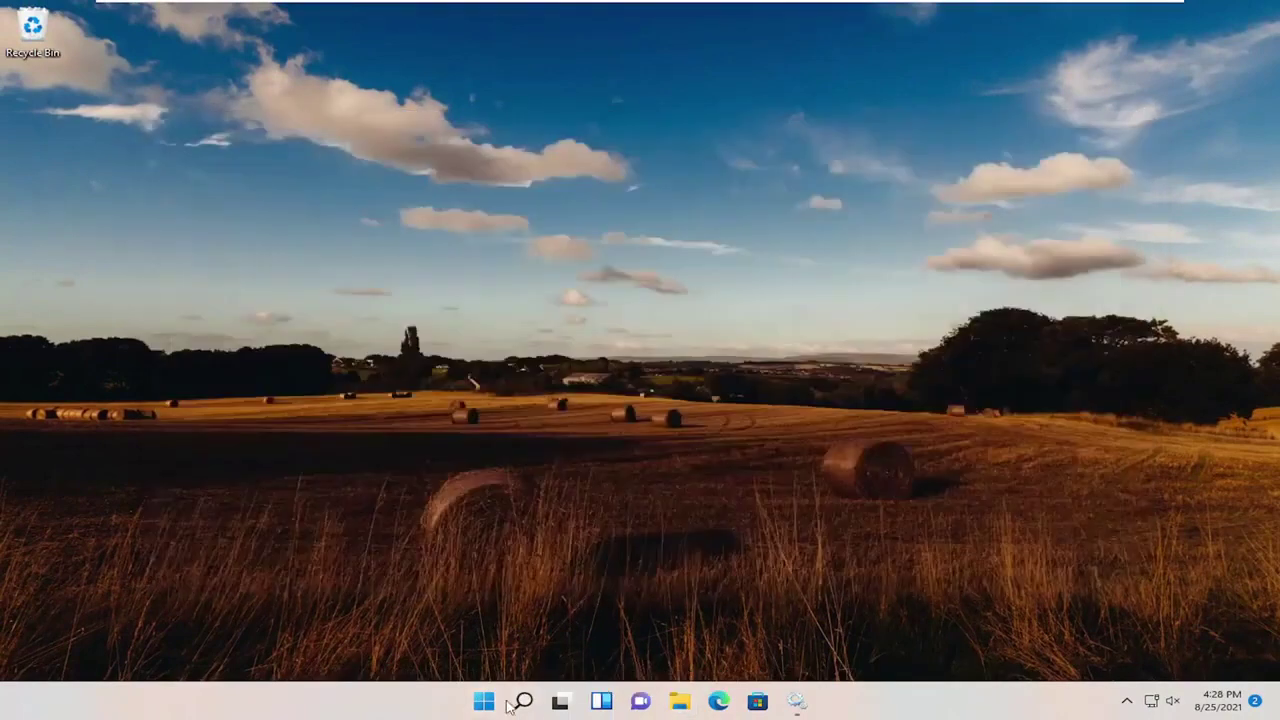
Step: Bring back Services and start the Windows Update service
left_click(798, 705)
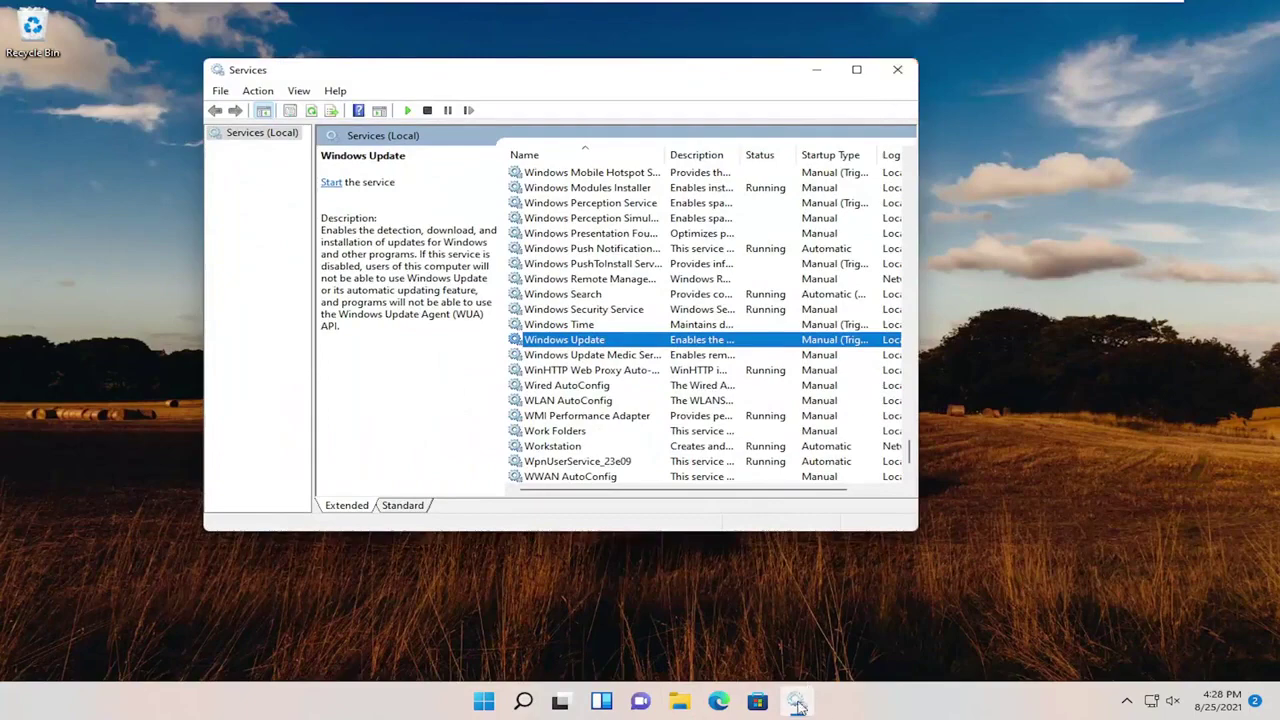
left_click(798, 705)
left_click(798, 705)
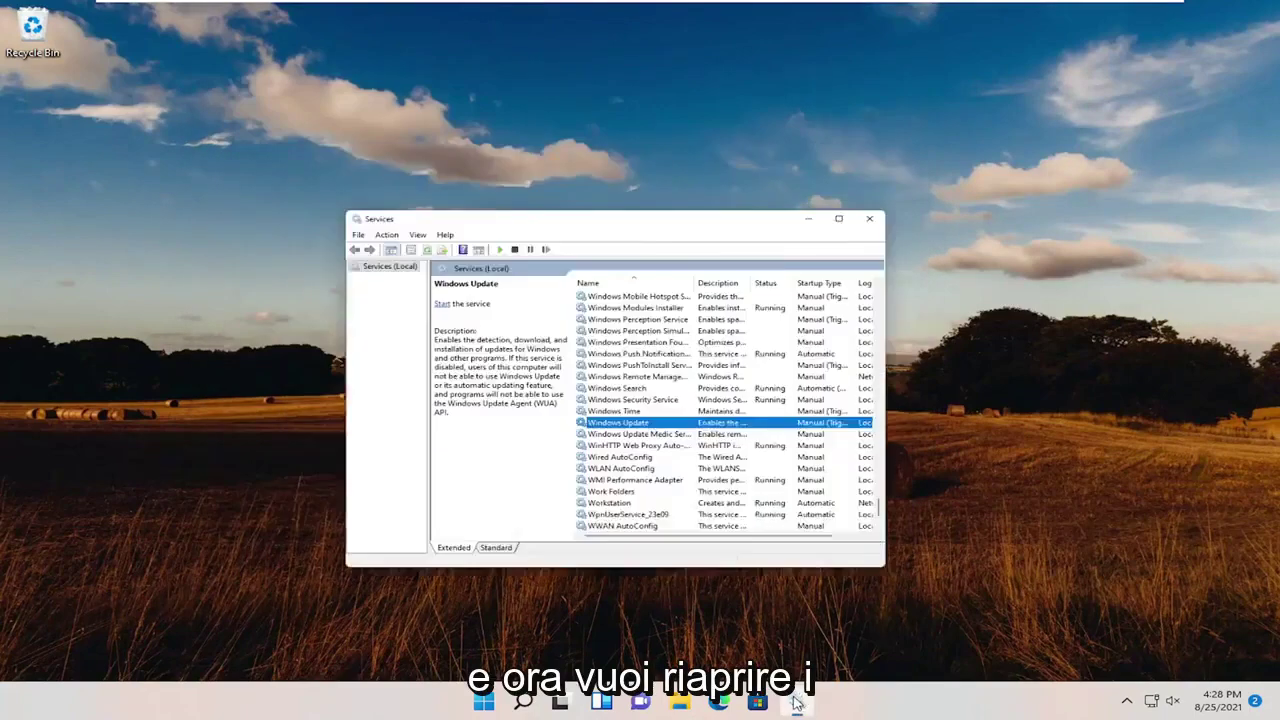
double_click(548, 340)
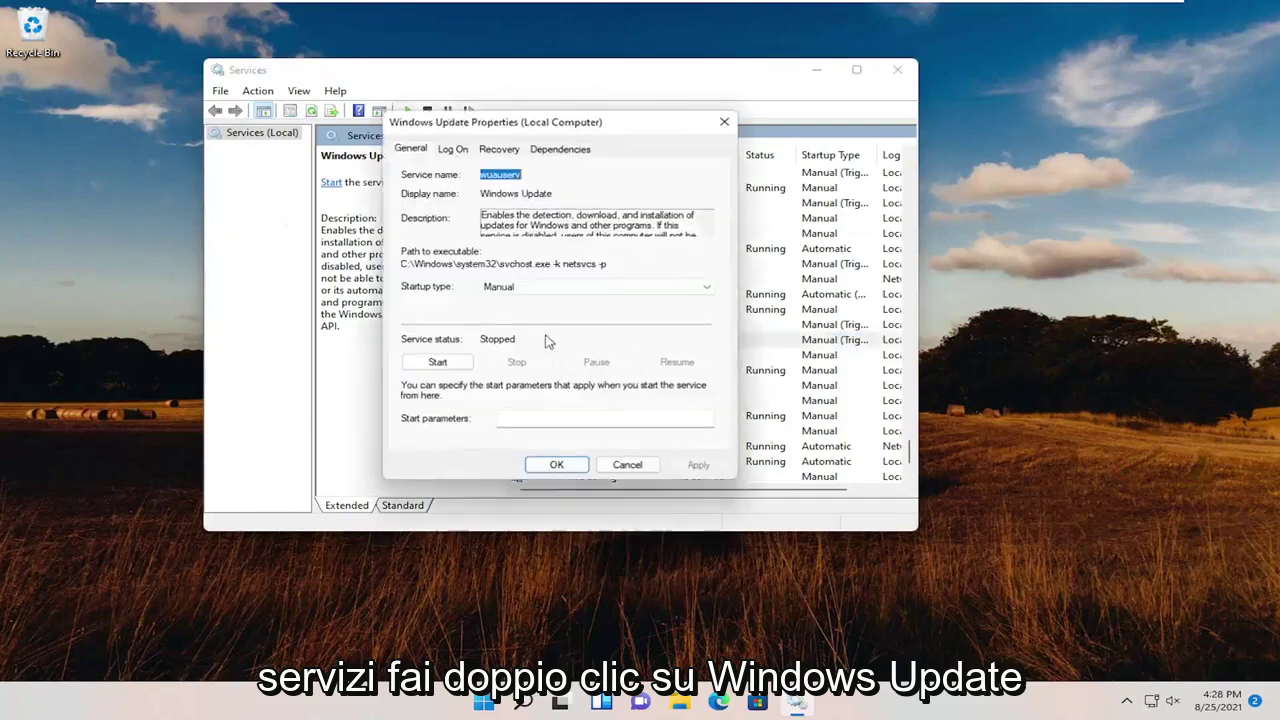
left_click(451, 363)
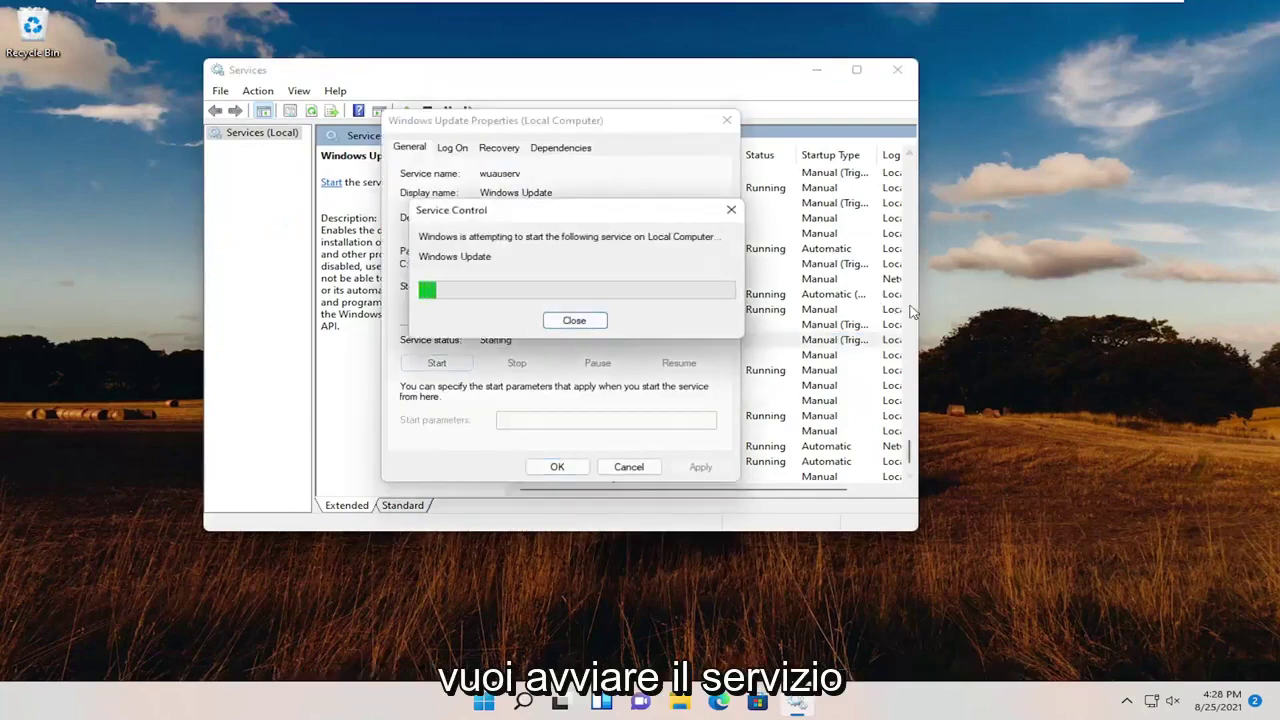
key("Return")
left_click_drag(909, 450, 886, 171)
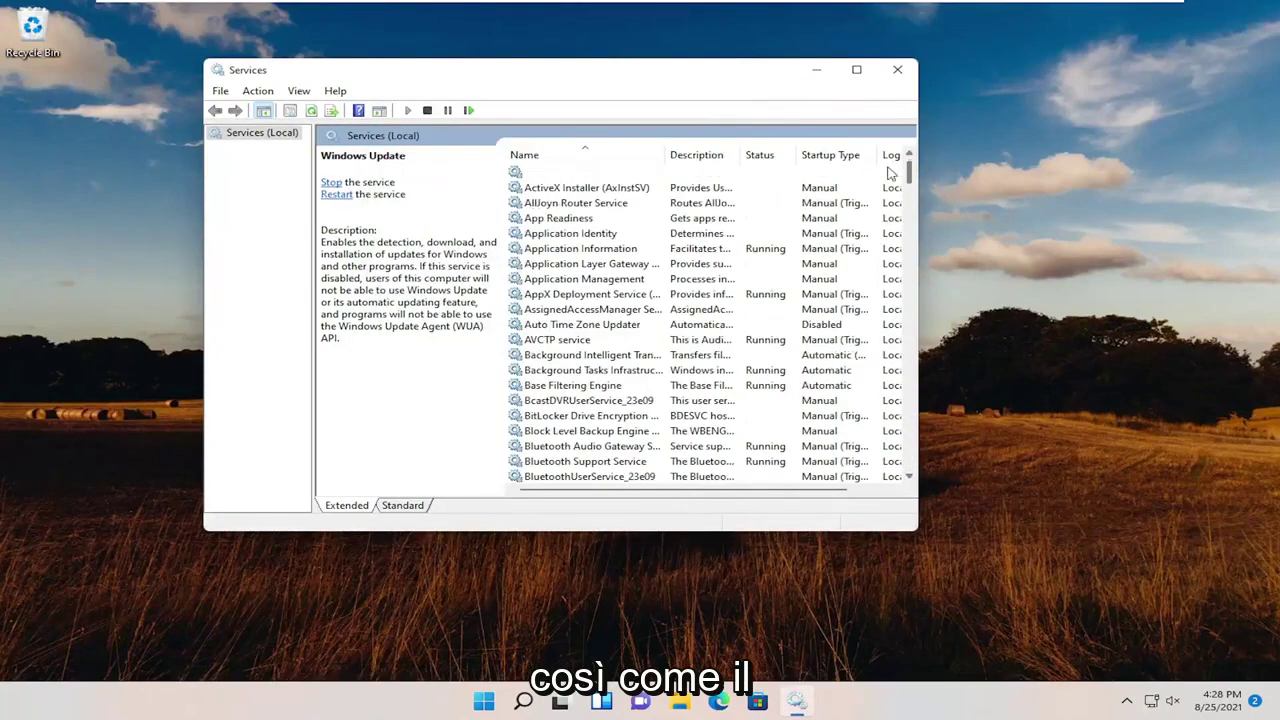
Step: Start the Background Intelligent Transfer Service, then close the properties dialogs and Services
double_click(571, 358)
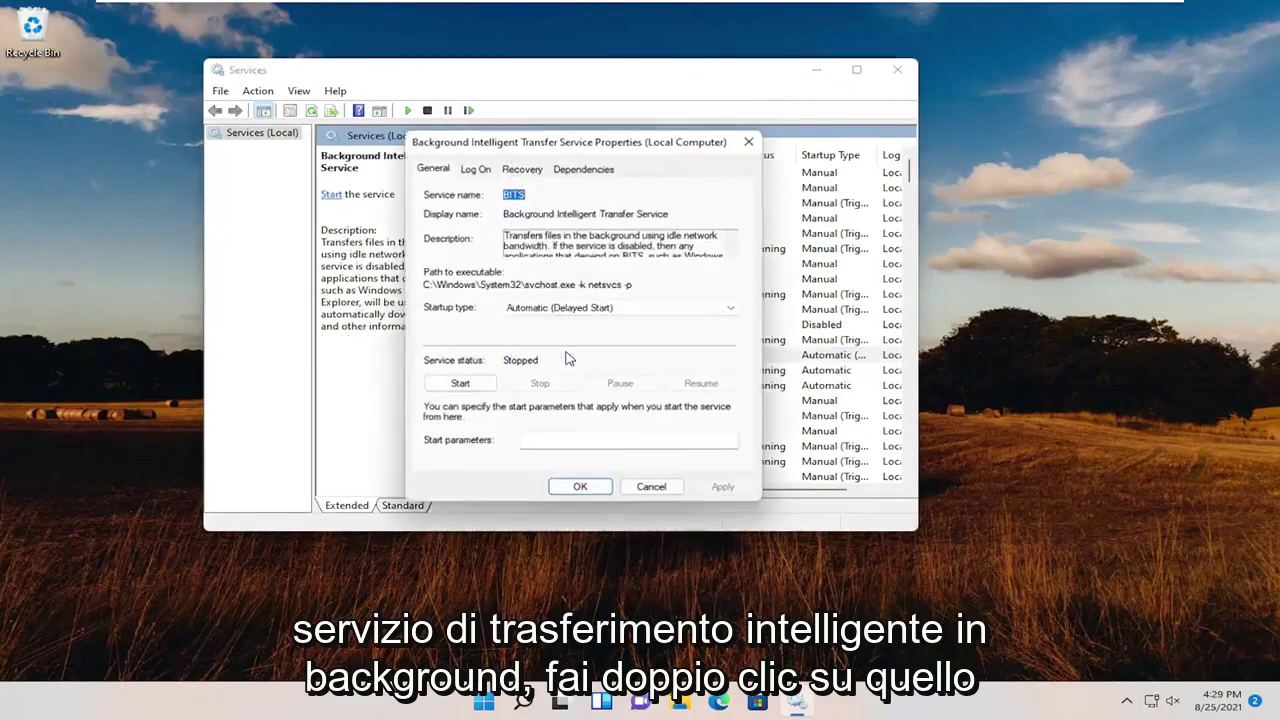
left_click(472, 386)
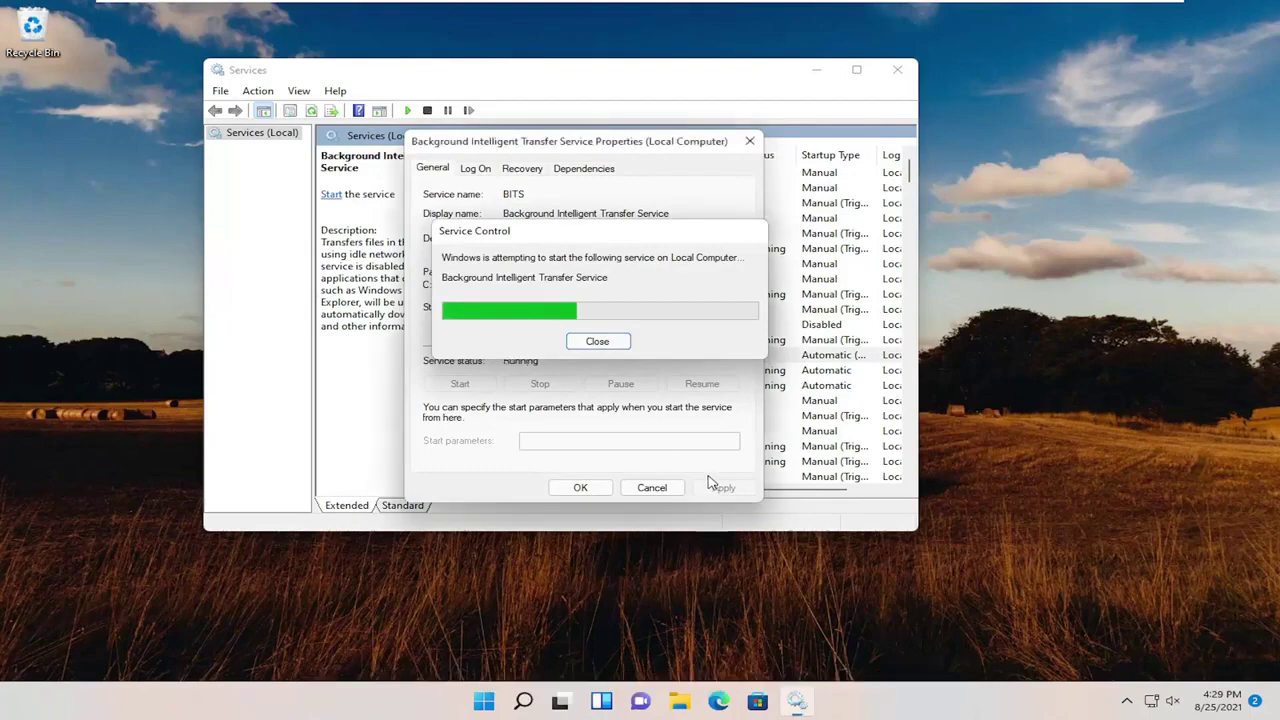
left_click(580, 488)
left_click(897, 69)
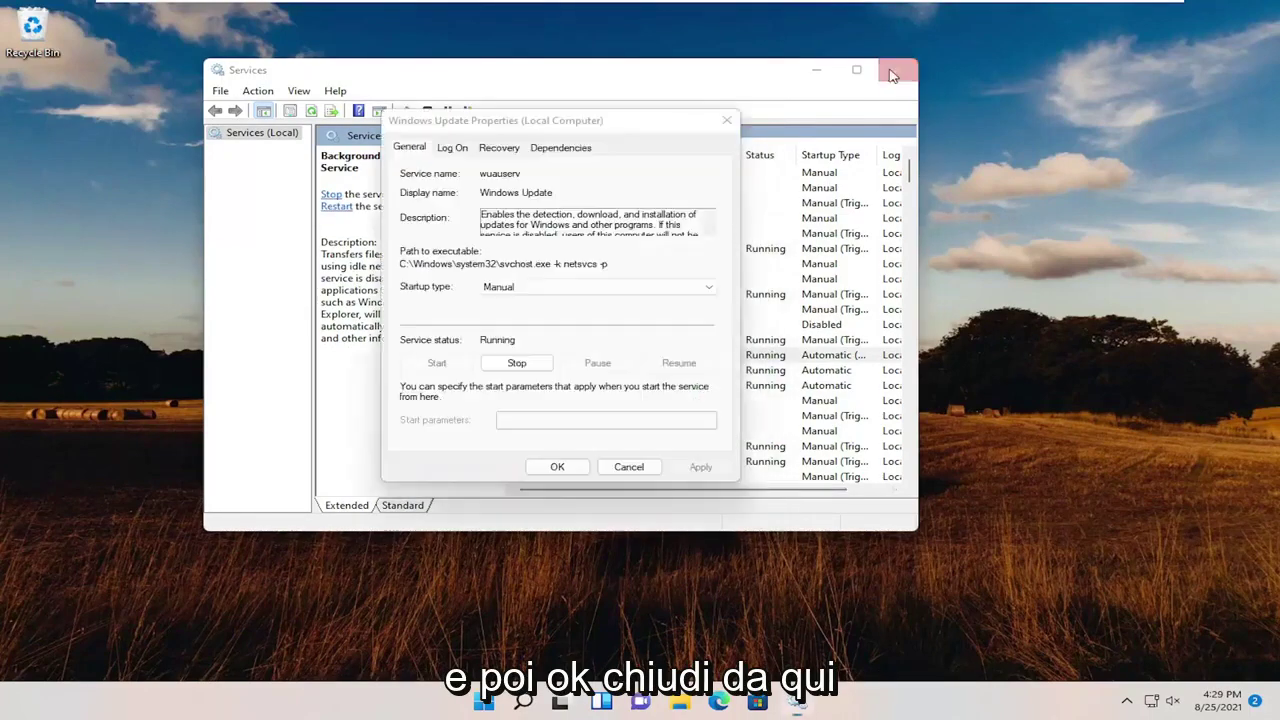
left_click(760, 381)
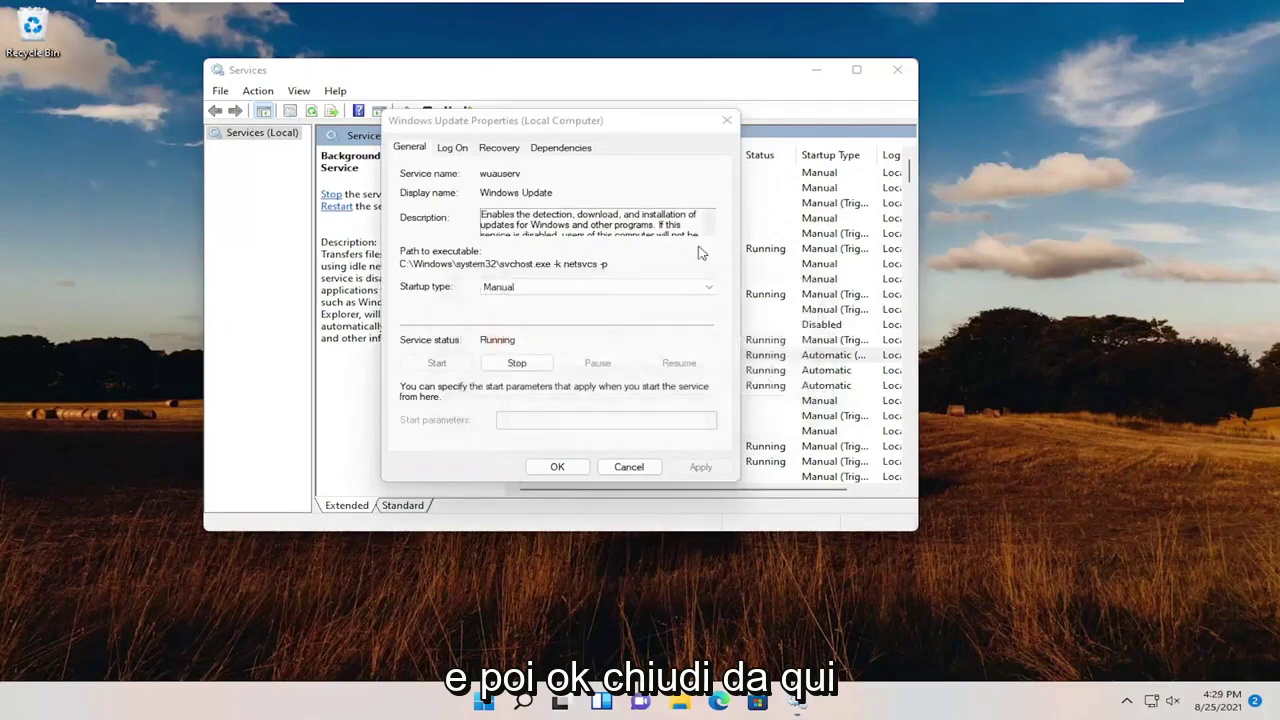
left_click(553, 466)
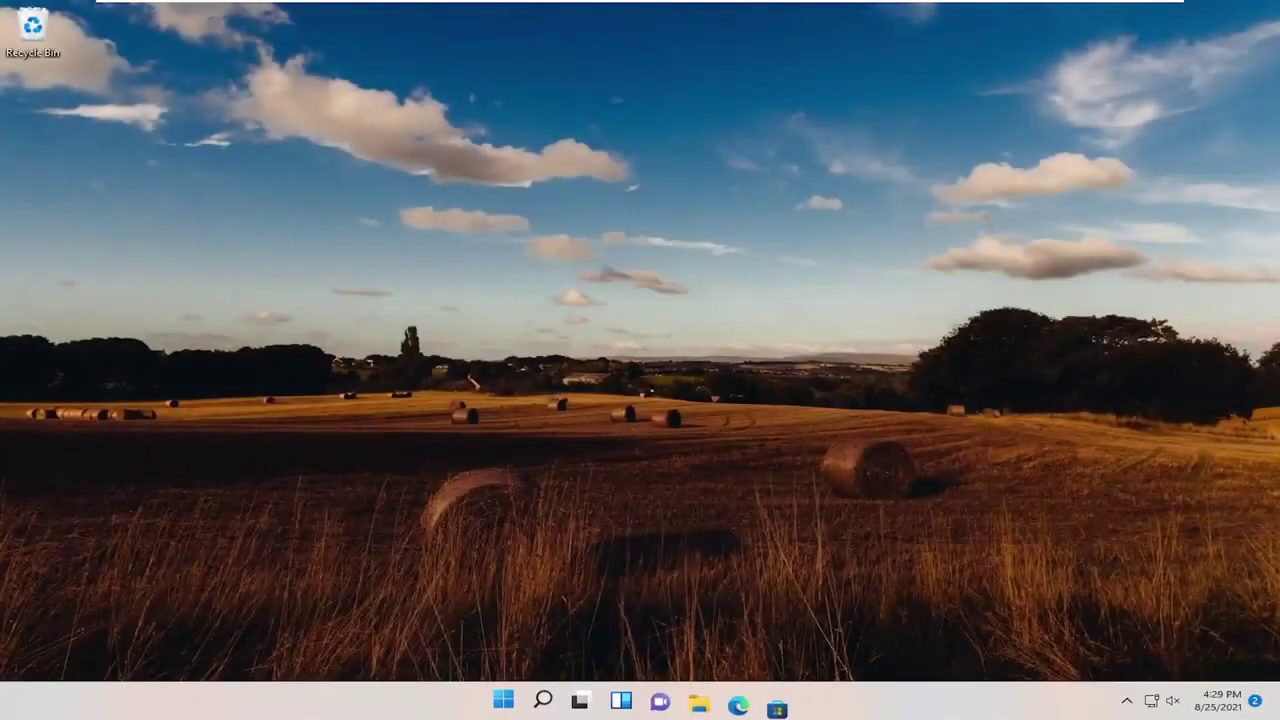
Step: Search 'upda' to reach Check for updates, confirm 'You're up to date', then close Settings
left_click(542, 705)
type("upda")
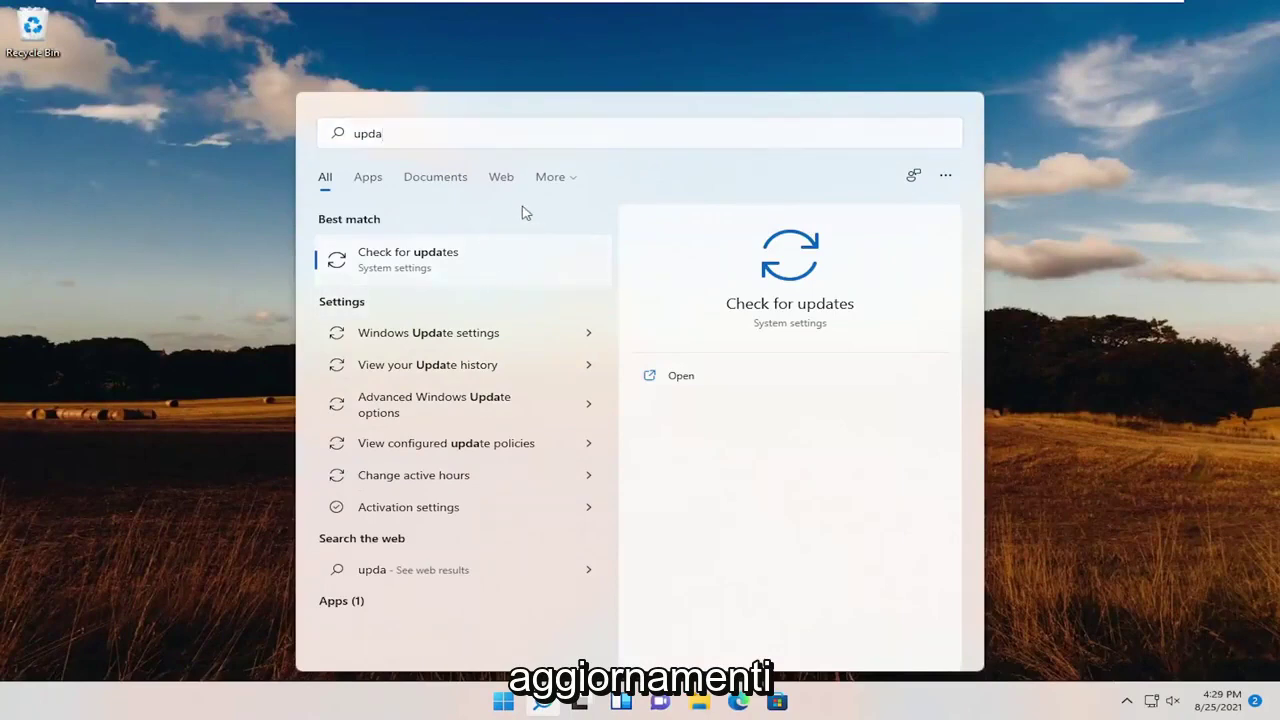
key("Return")
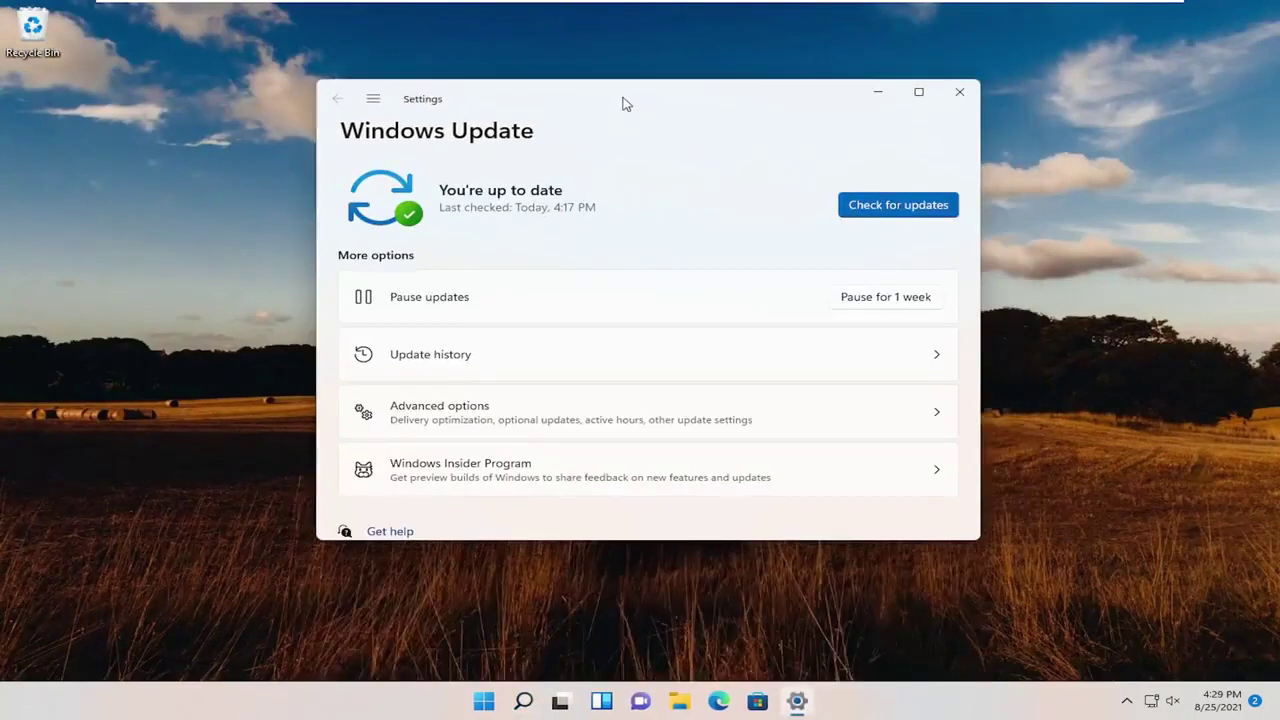
left_click(875, 207)
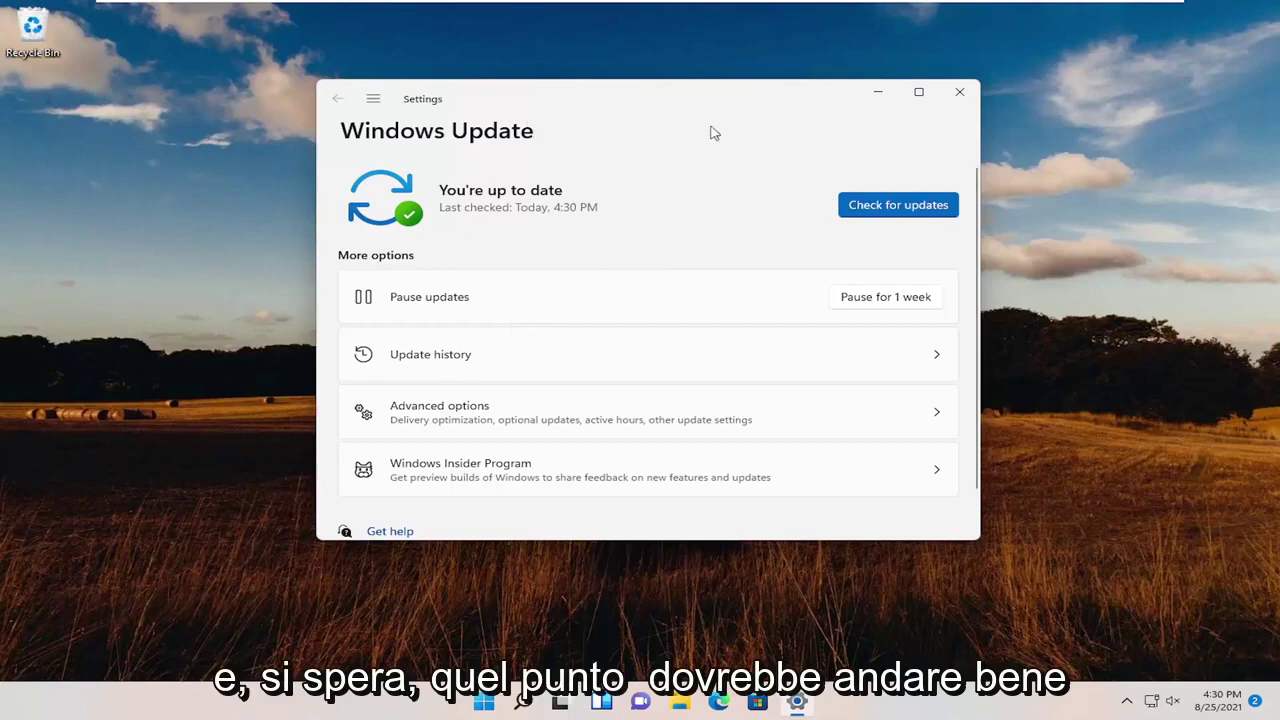
left_click(959, 91)
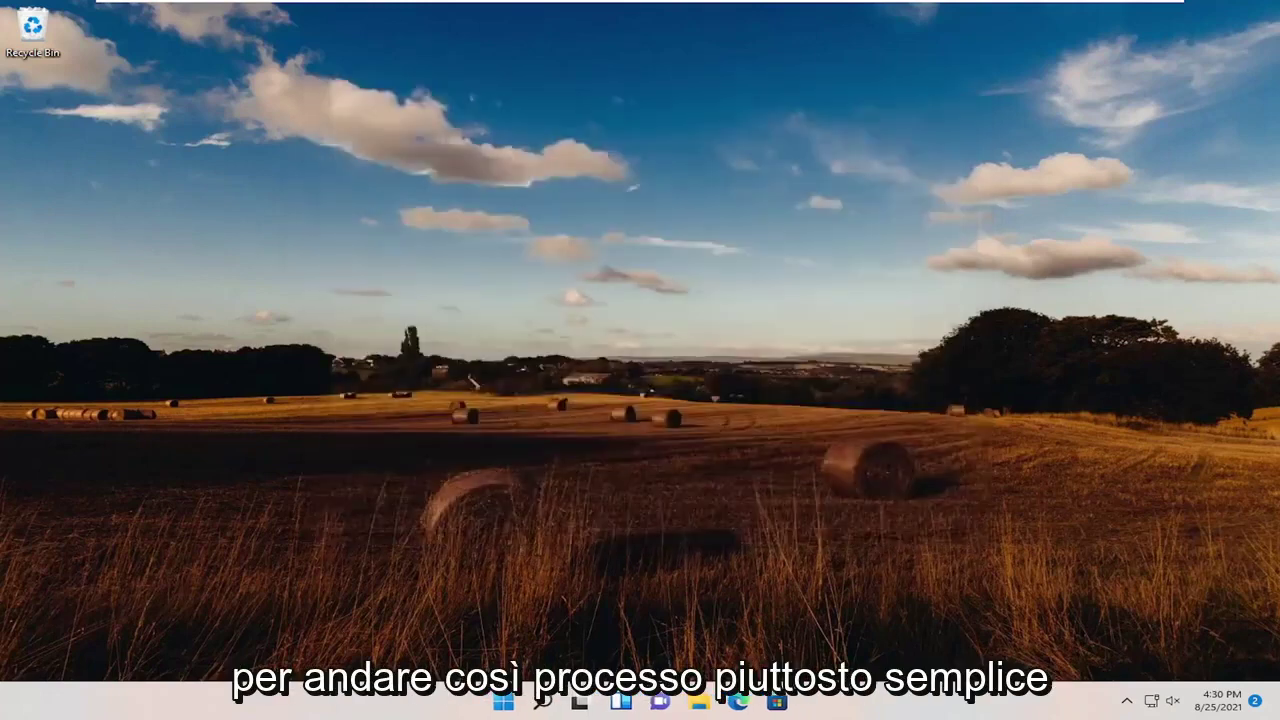